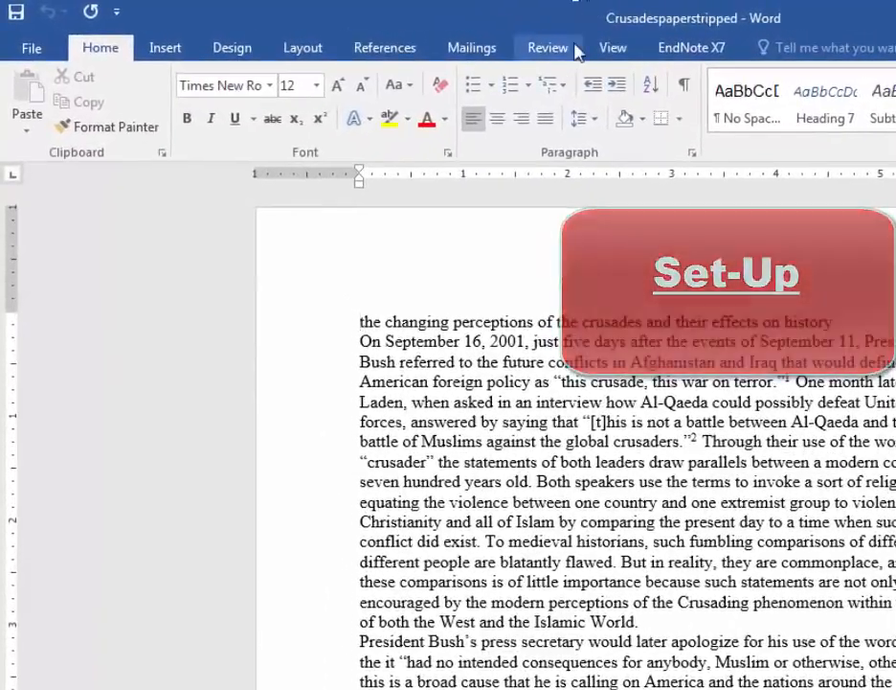
Switch the Crusades essay to Print Layout view
left_click(613, 47)
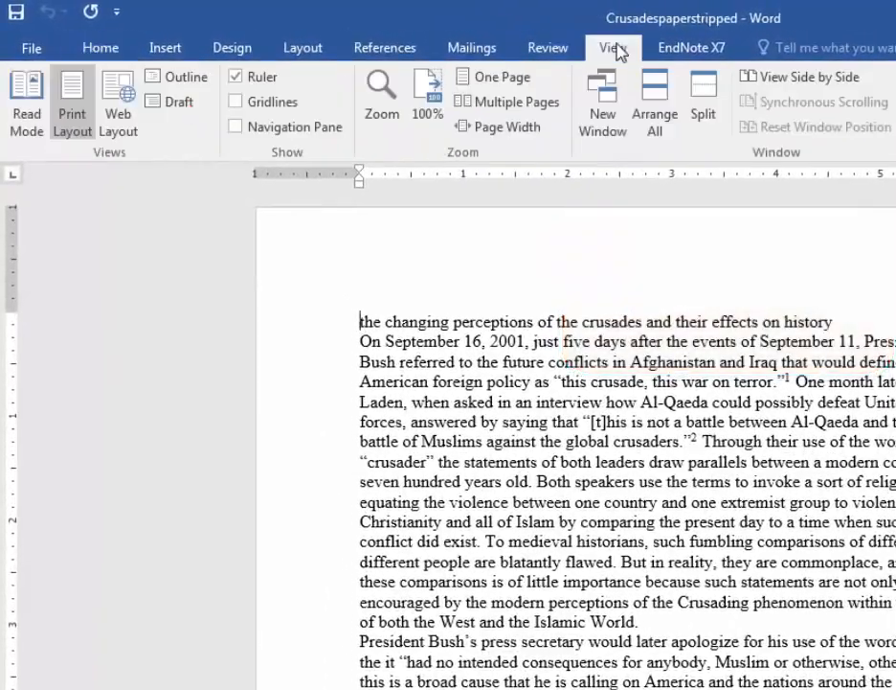
left_click(82, 108)
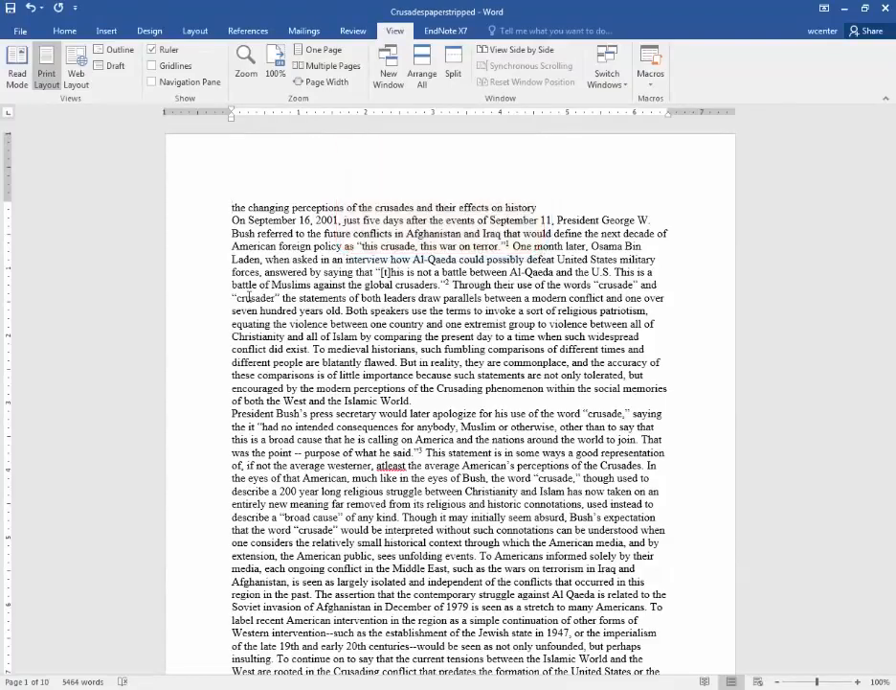
Set top, bottom, left and right margins to 1 inch through Custom Margins
left_click(195, 31)
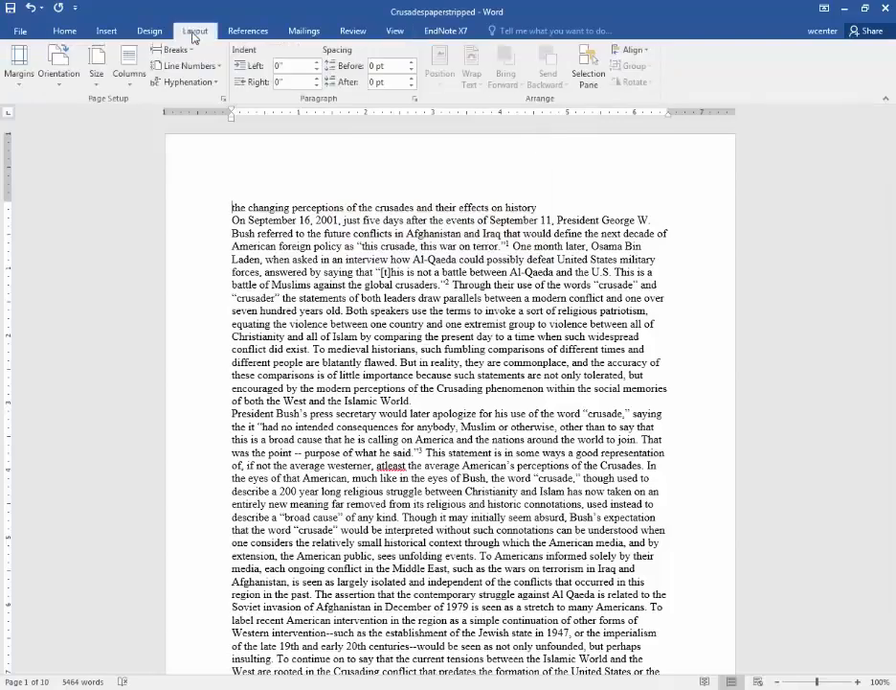
left_click(23, 77)
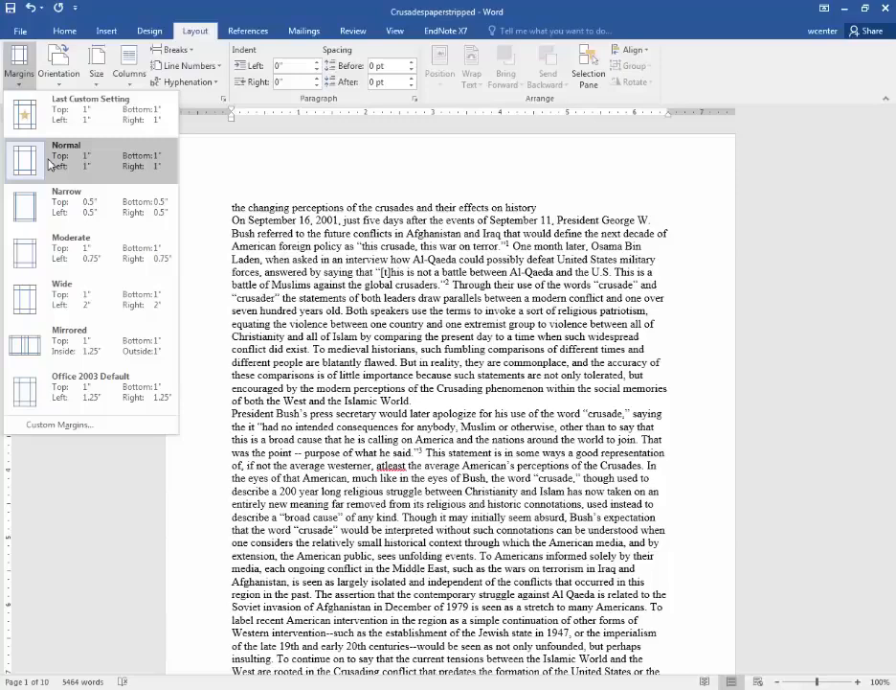
left_click(87, 427)
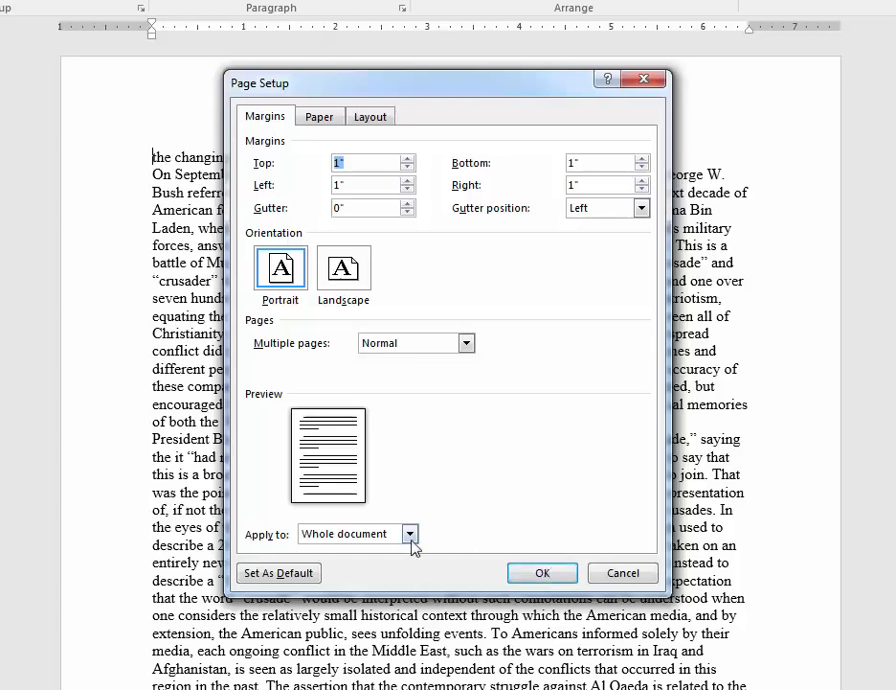
left_click(542, 577)
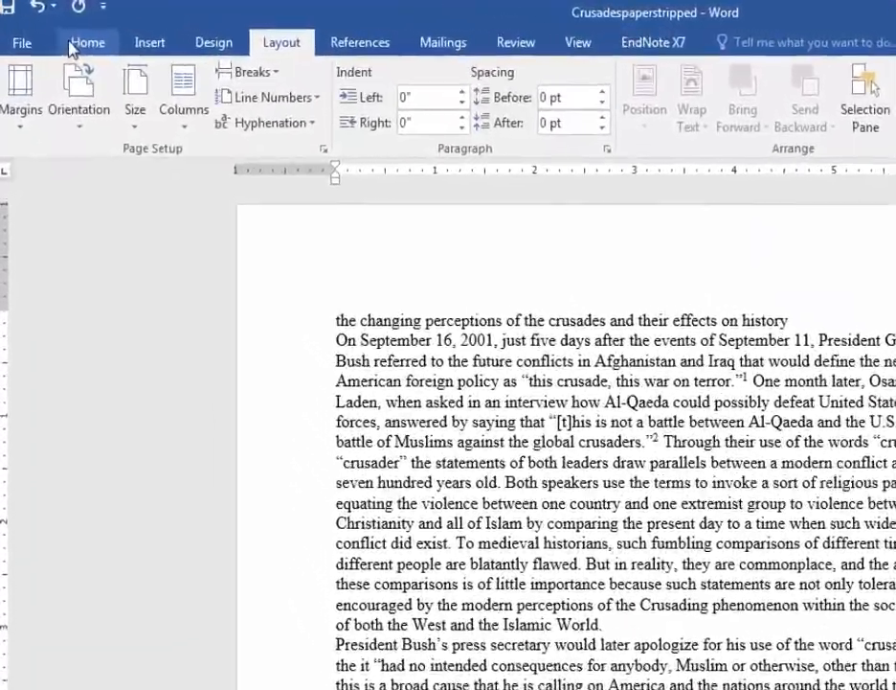
Select the whole essay with Select All from the Home tab's Editing group
left_click(73, 48)
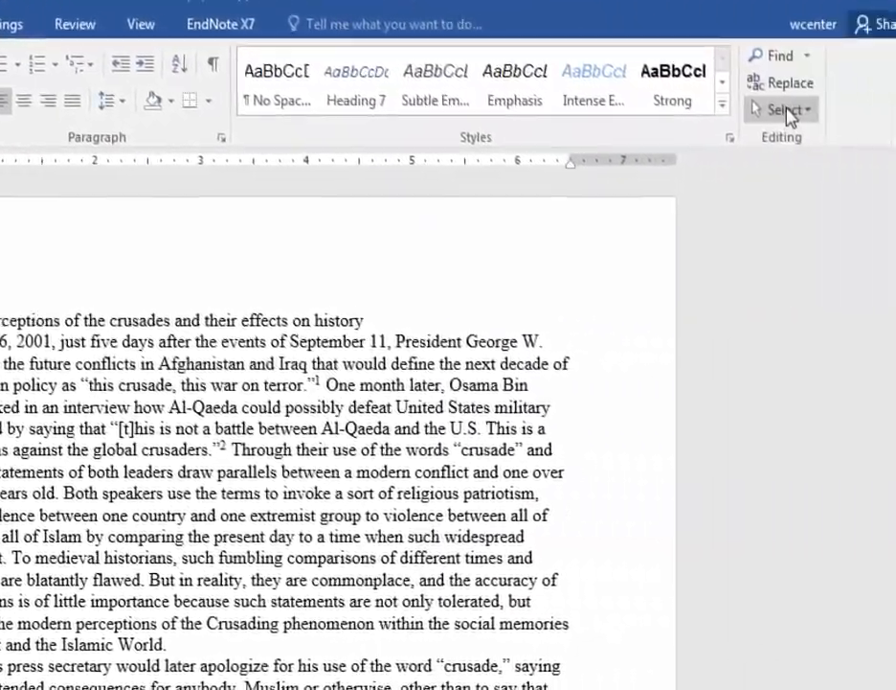
left_click(752, 109)
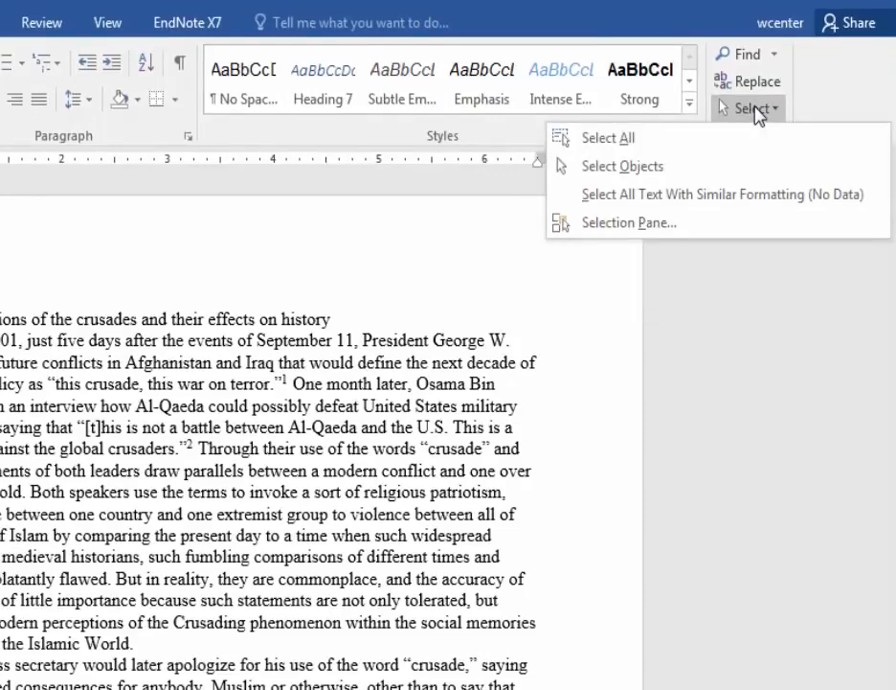
left_click(736, 141)
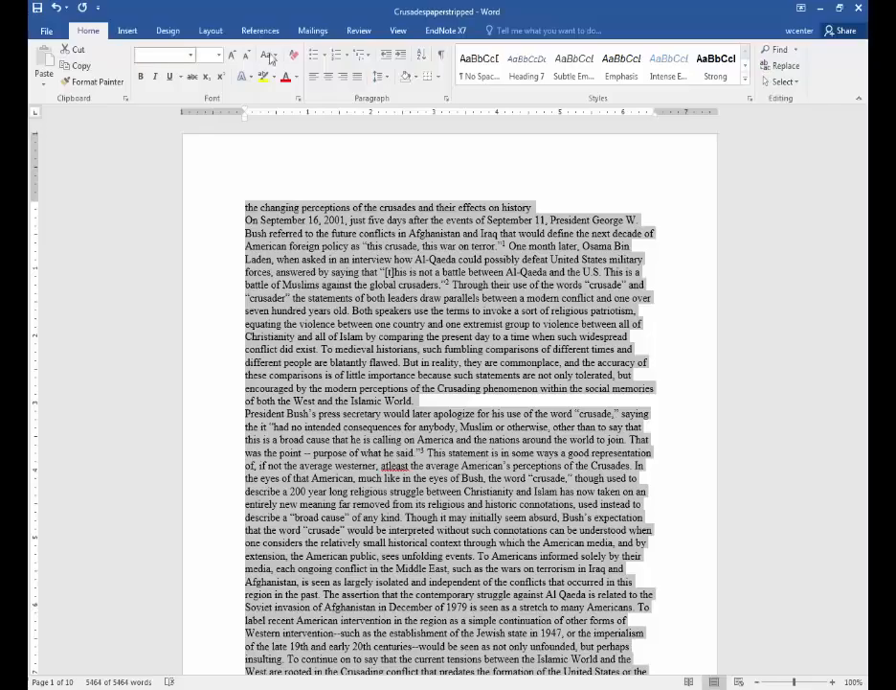
Apply Double line spacing, 0 pt before and after, and a 0.5-inch first-line indent
left_click(446, 100)
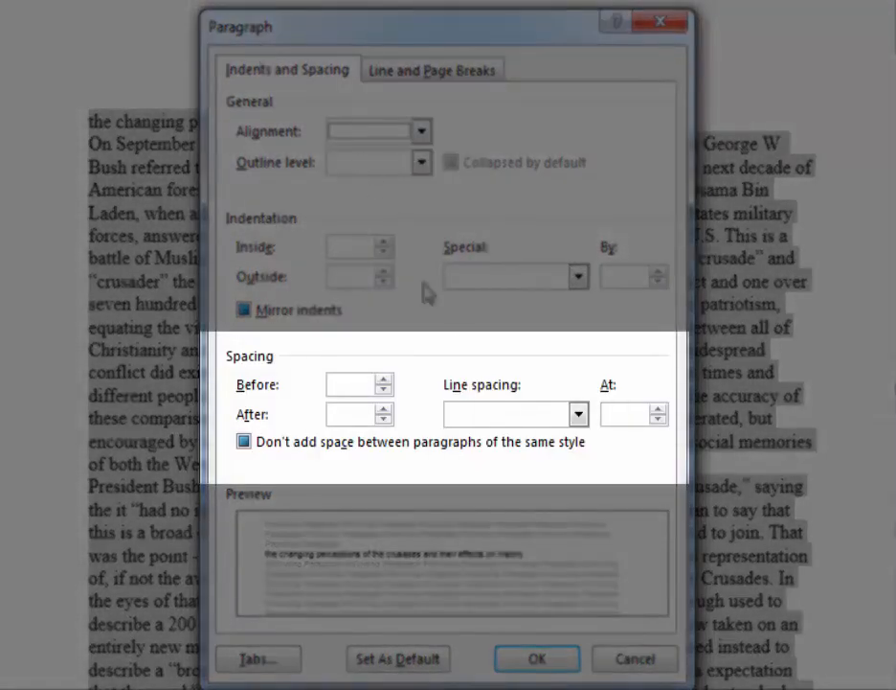
left_click(584, 416)
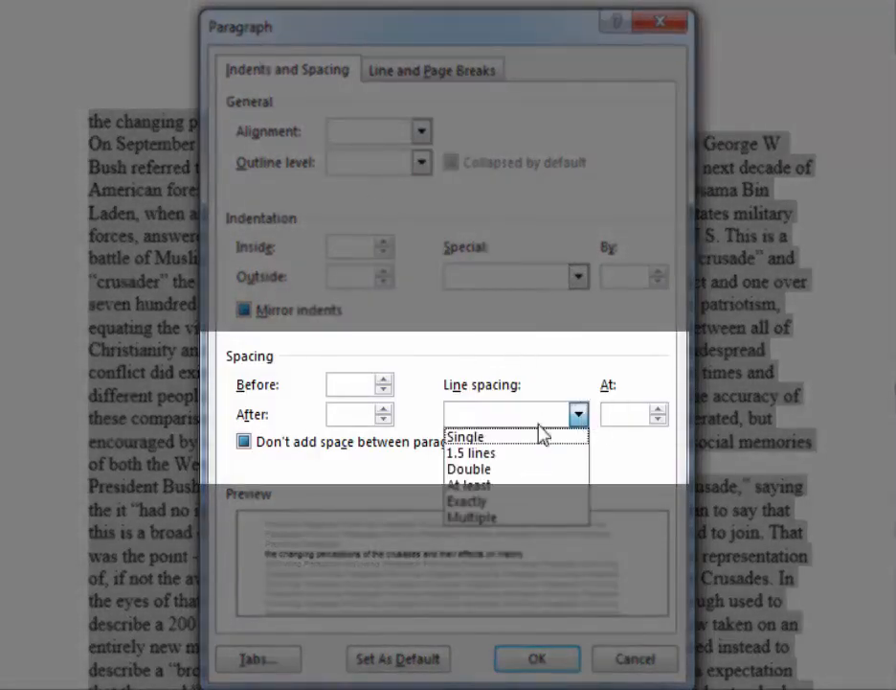
left_click(504, 471)
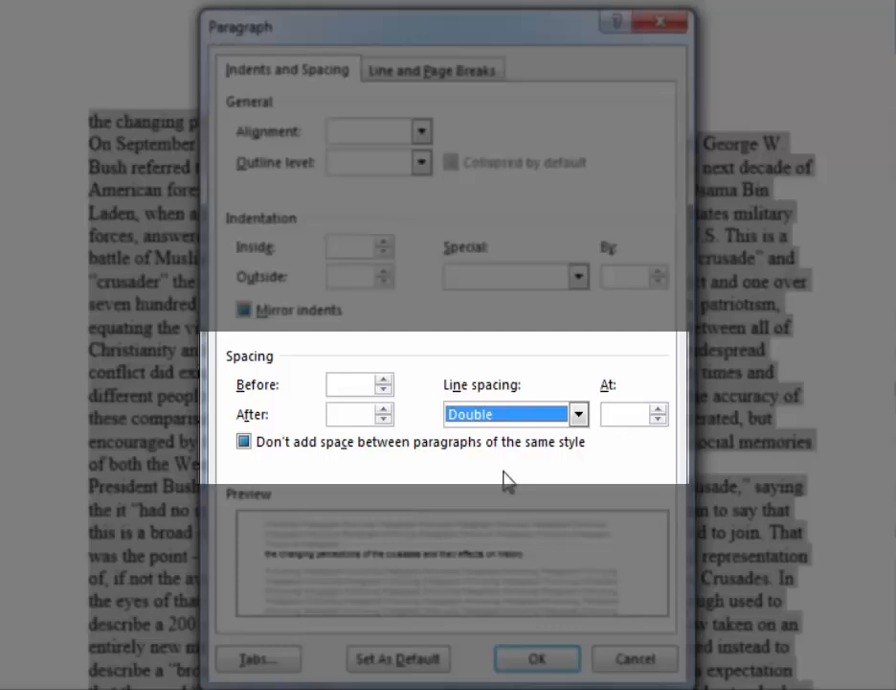
left_click(384, 380)
left_click(383, 410)
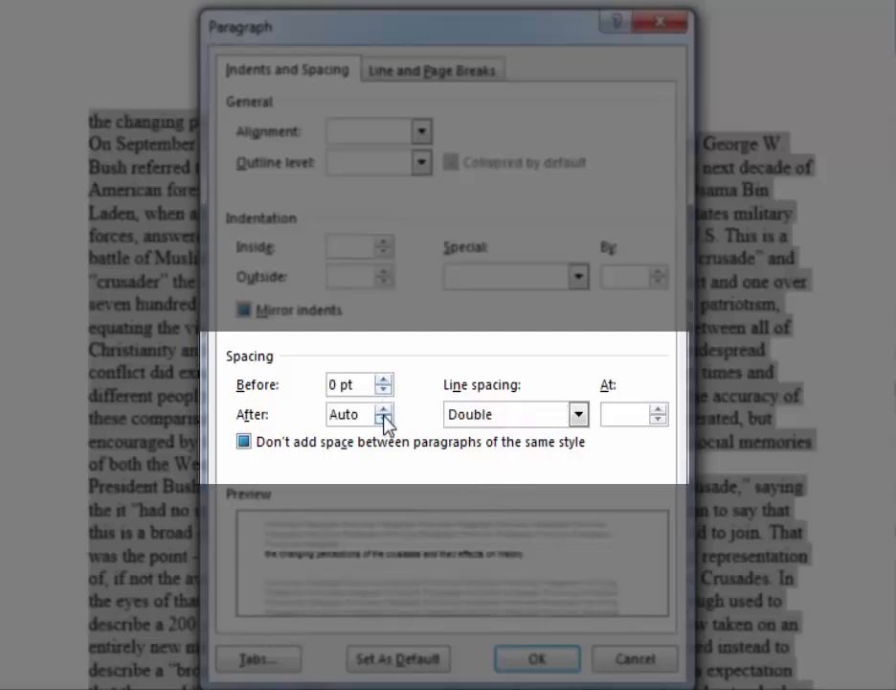
left_click(383, 410)
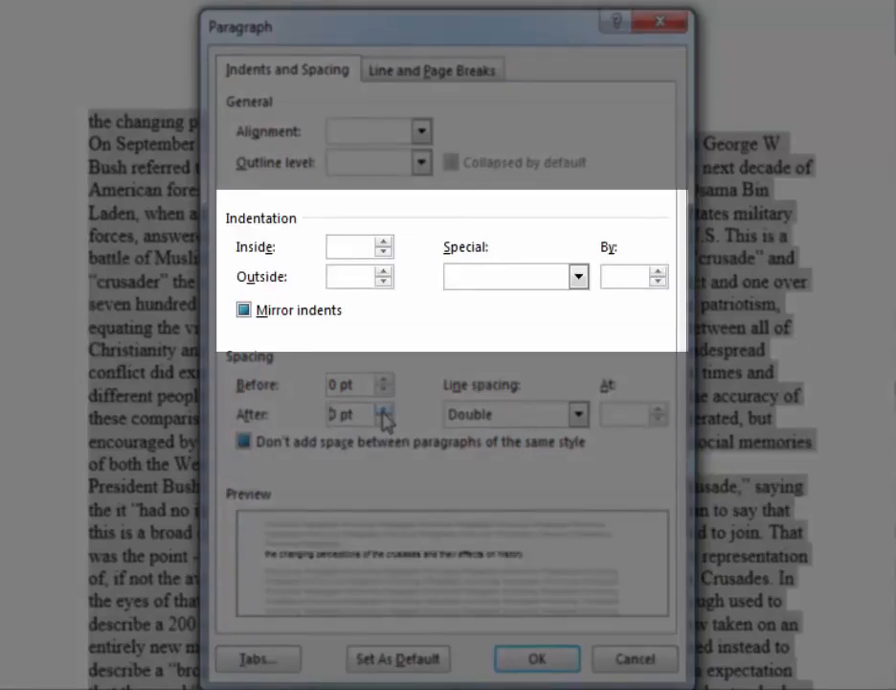
left_click(578, 277)
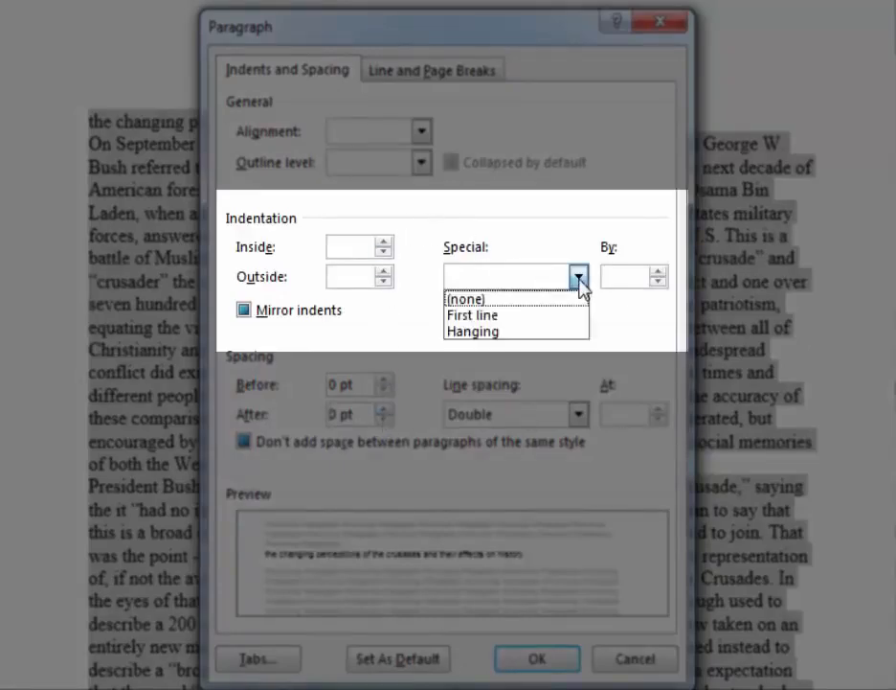
left_click(532, 316)
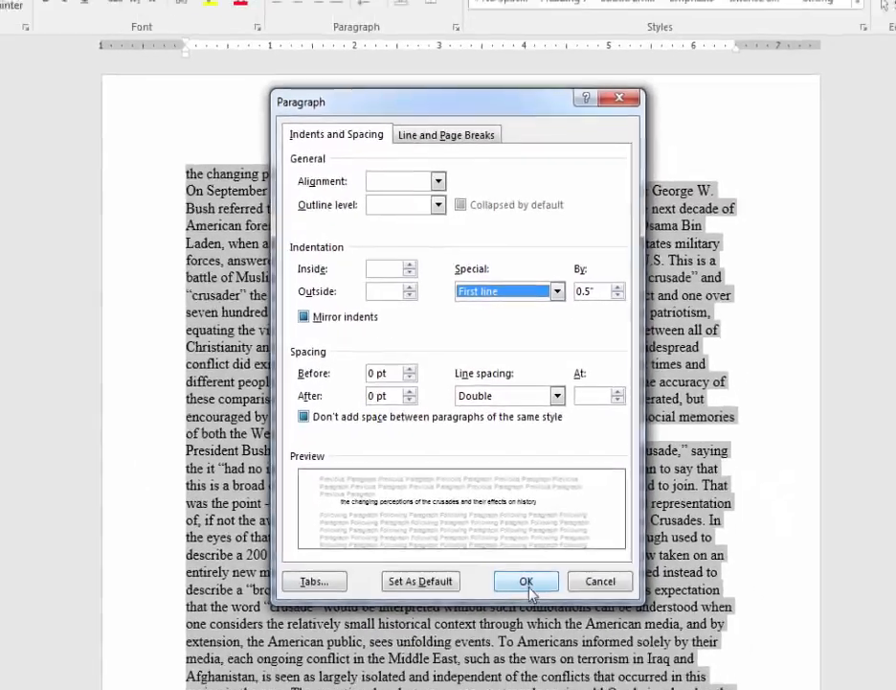
left_click(539, 660)
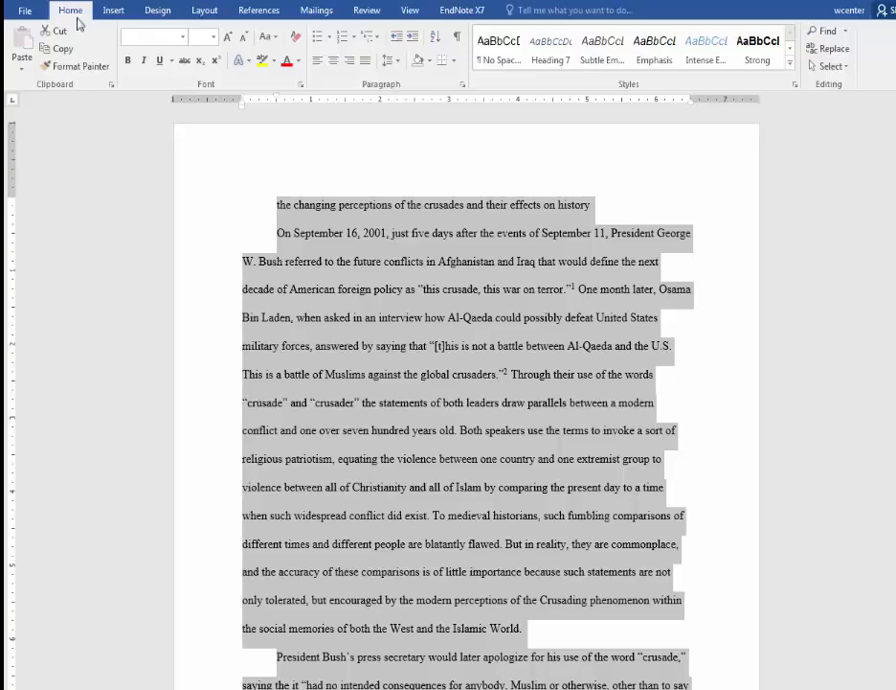
Format the selected text as Times New Roman at 12 point, then deselect it
left_click(181, 39)
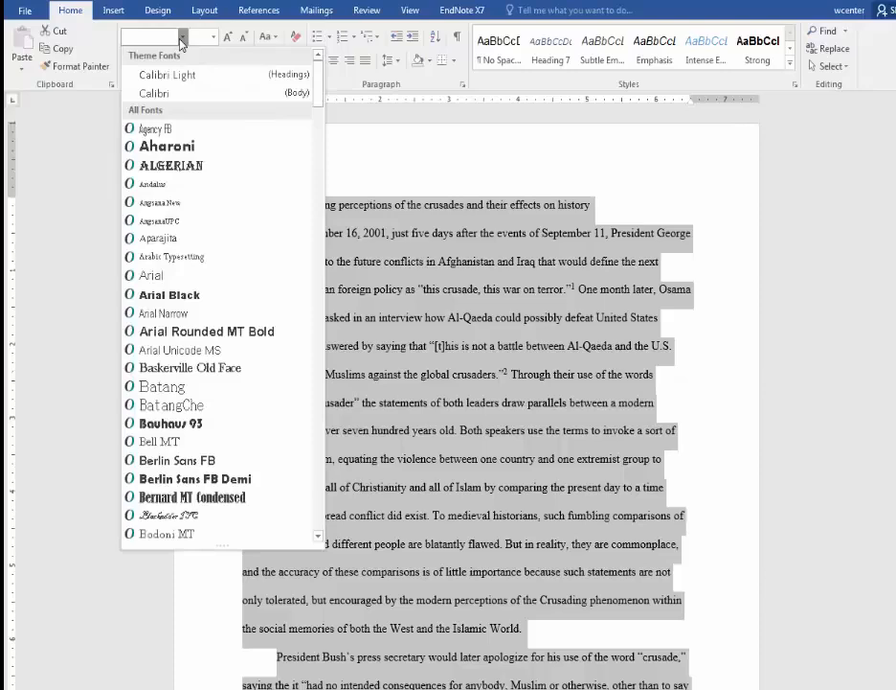
scroll(234, 197, "down", 2)
scroll(234, 196, "down", 20)
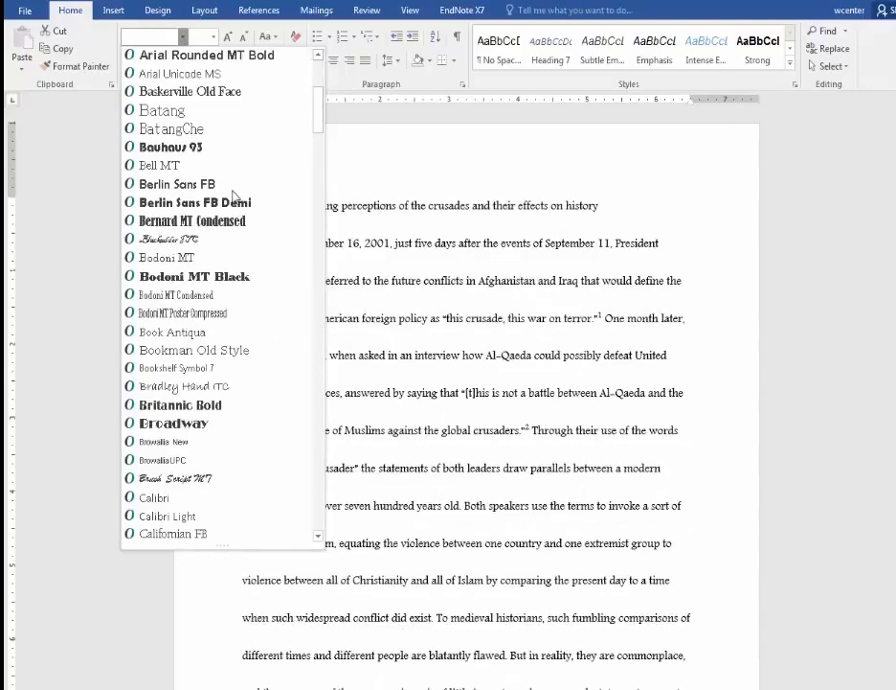
scroll(234, 196, "down", 8)
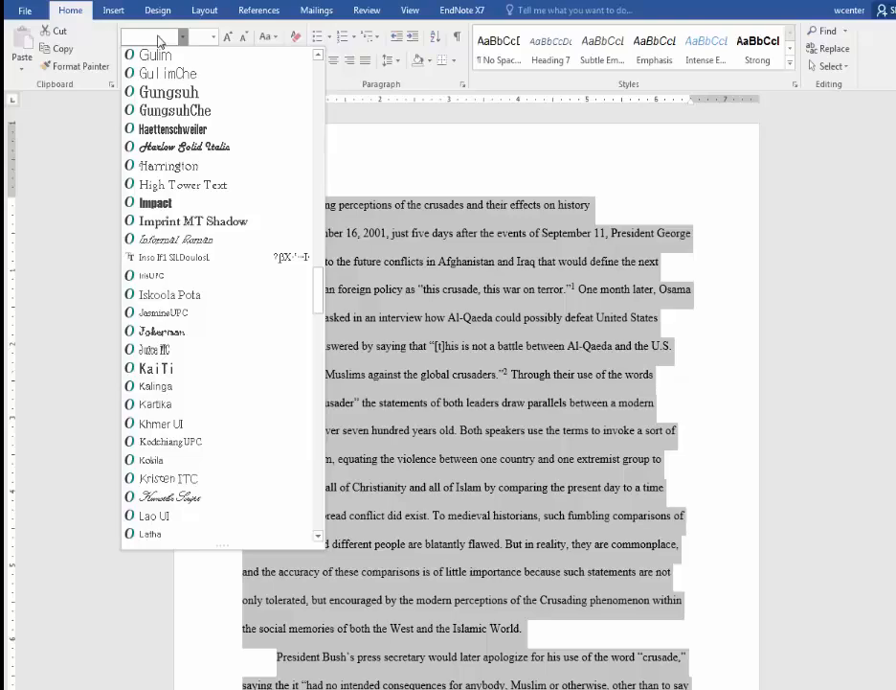
type("Times New Ro")
key("Return")
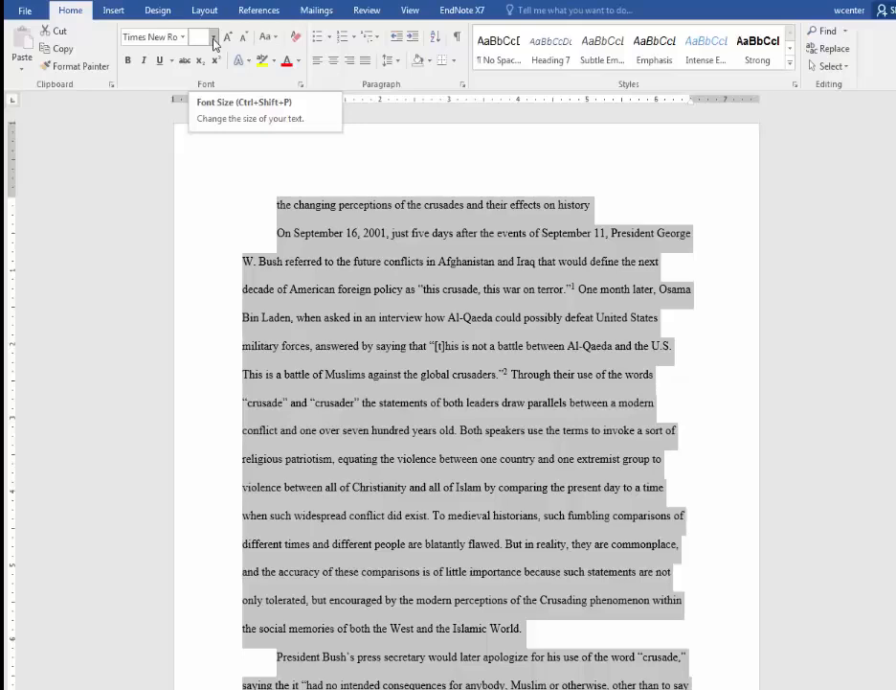
key("ctrl+shift+p")
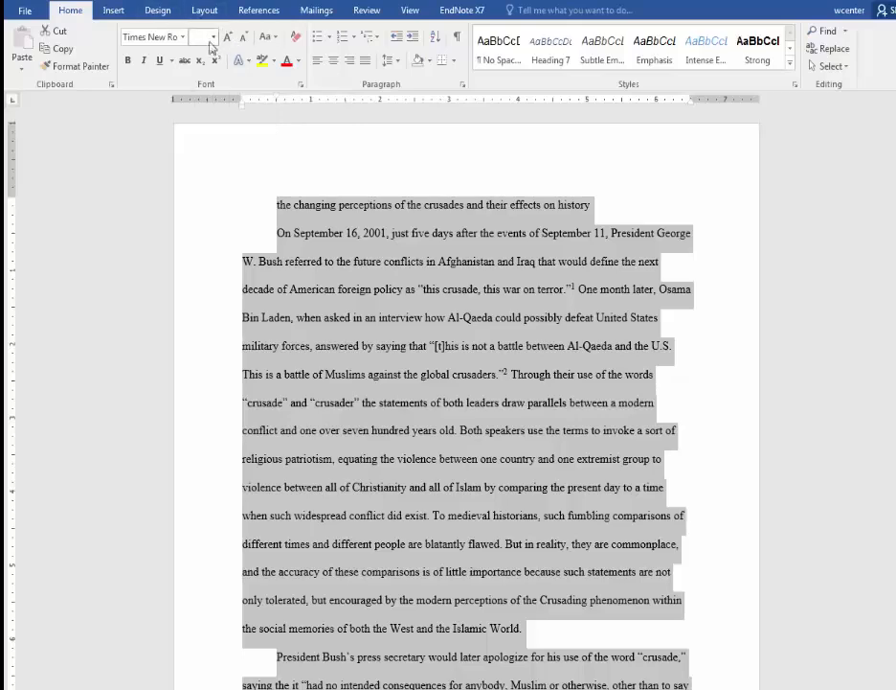
left_click(214, 37)
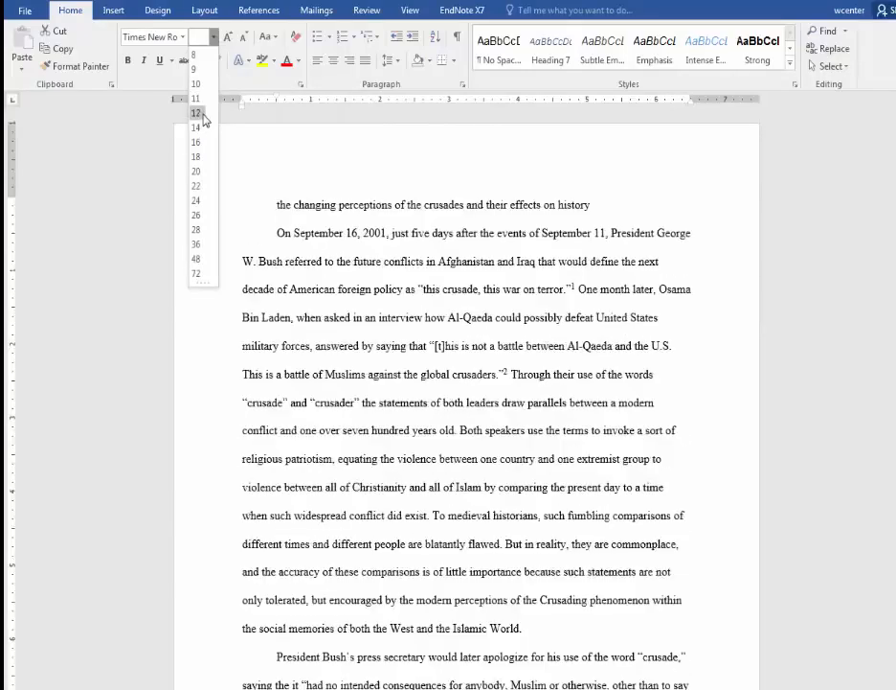
left_click(204, 119)
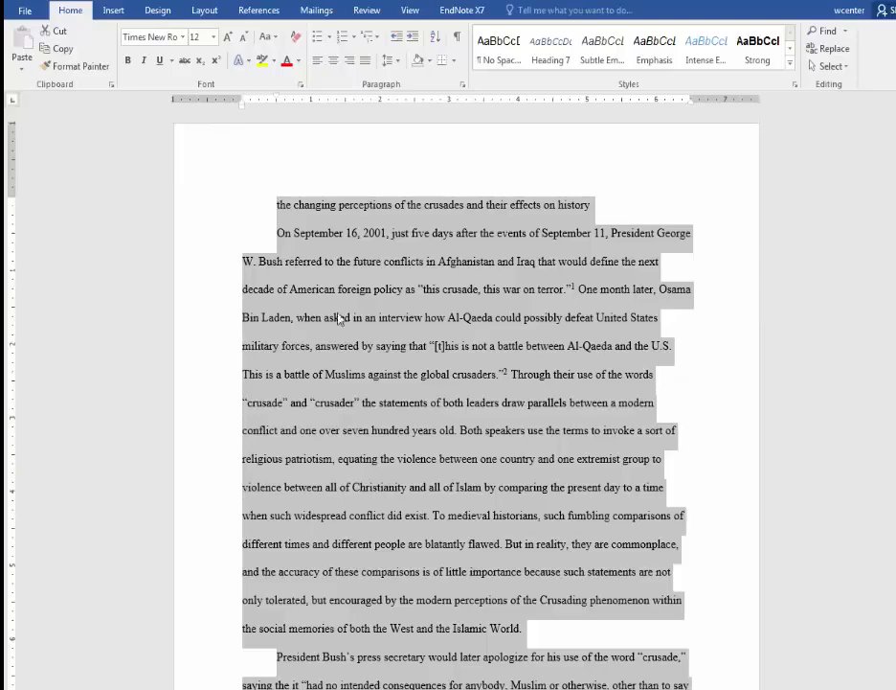
left_click(427, 362)
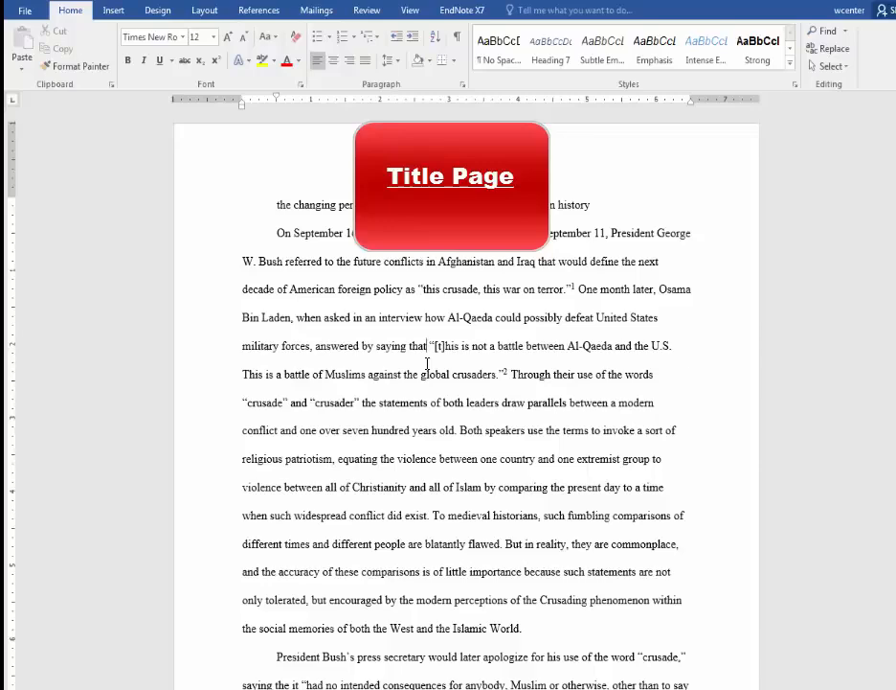
Insert a page break before "On September 16" so the body starts on the next page
left_click(277, 234)
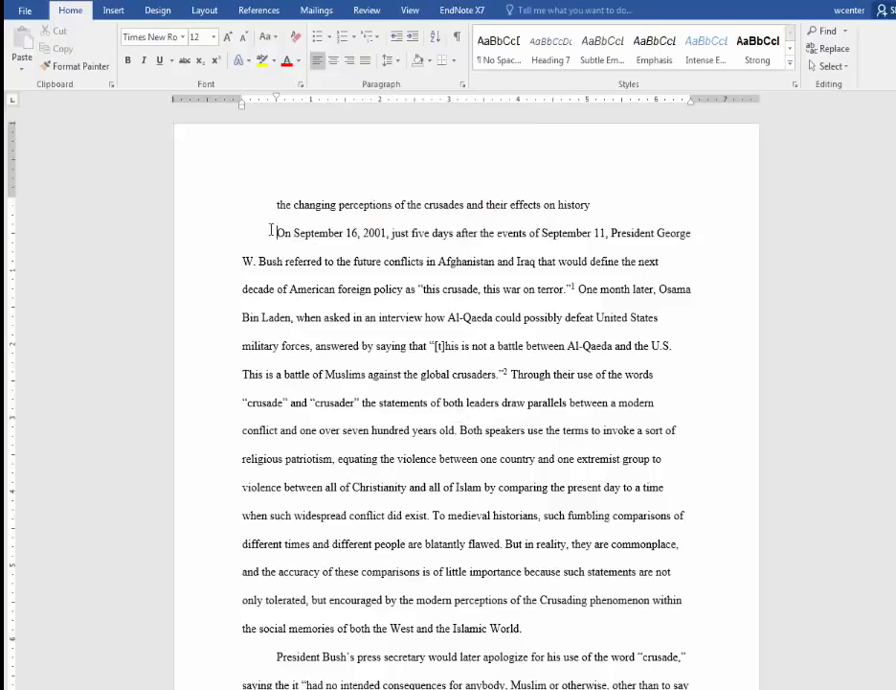
left_click(112, 10)
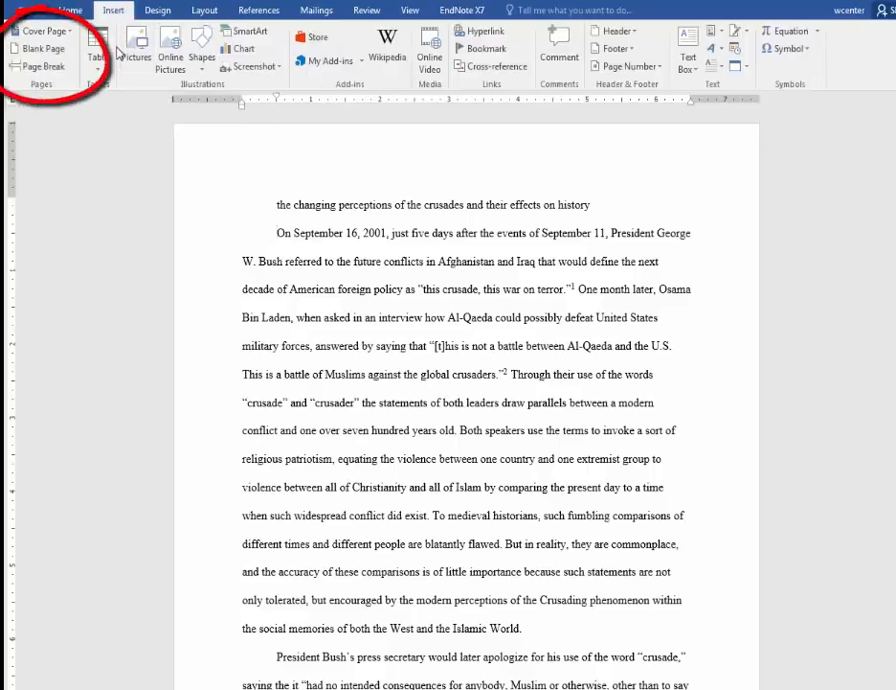
left_click(45, 68)
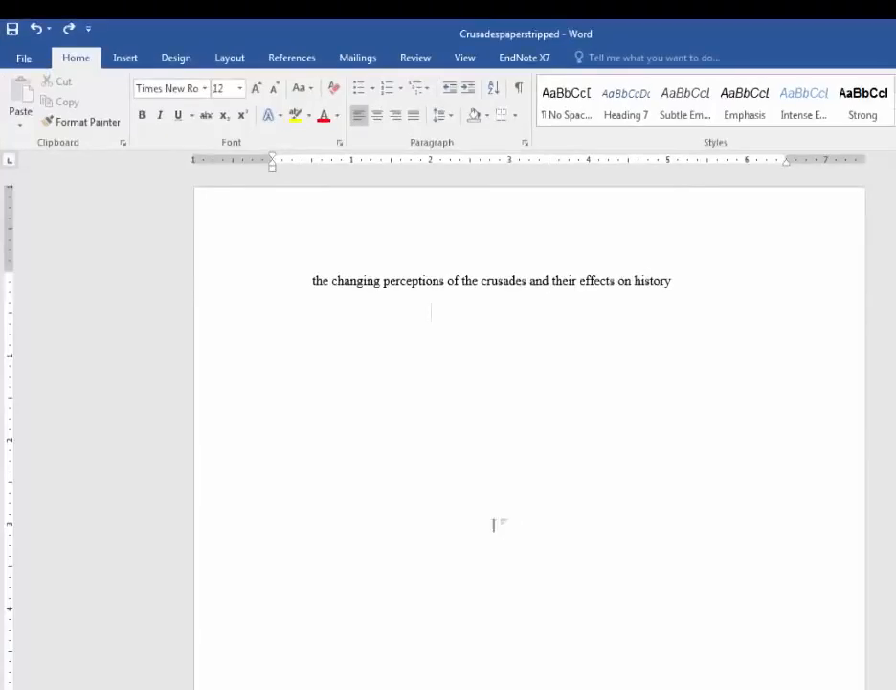
Remove the title's first-line indent, move it down with a blank line, and center it
left_click(311, 280)
key("BackSpace")
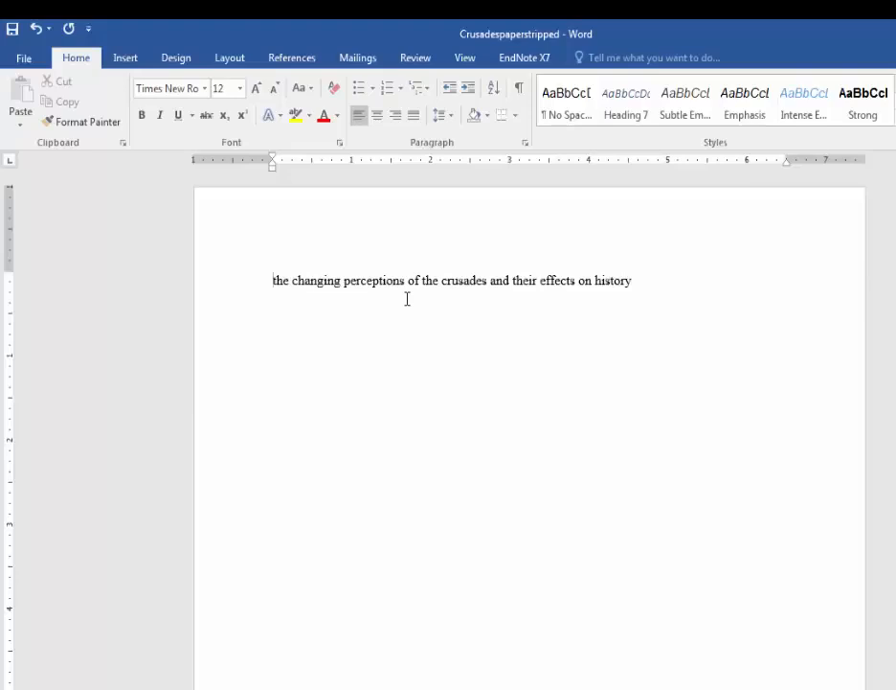
key("Return")
key("Return")
key("Return")
key("Return")
key("Return")
key("Return")
key("Return")
key("Return")
key("Return")
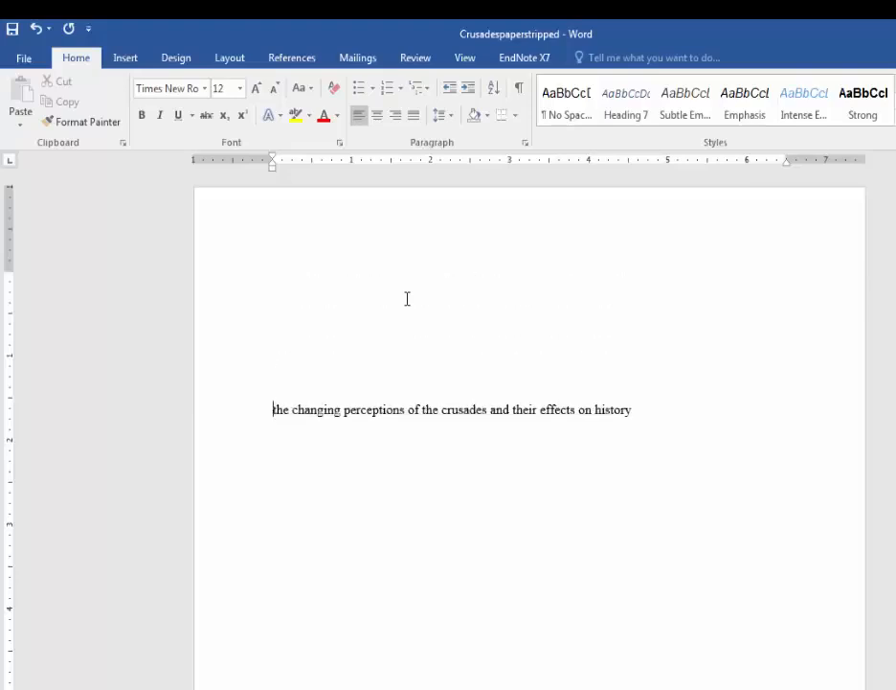
key("Down")
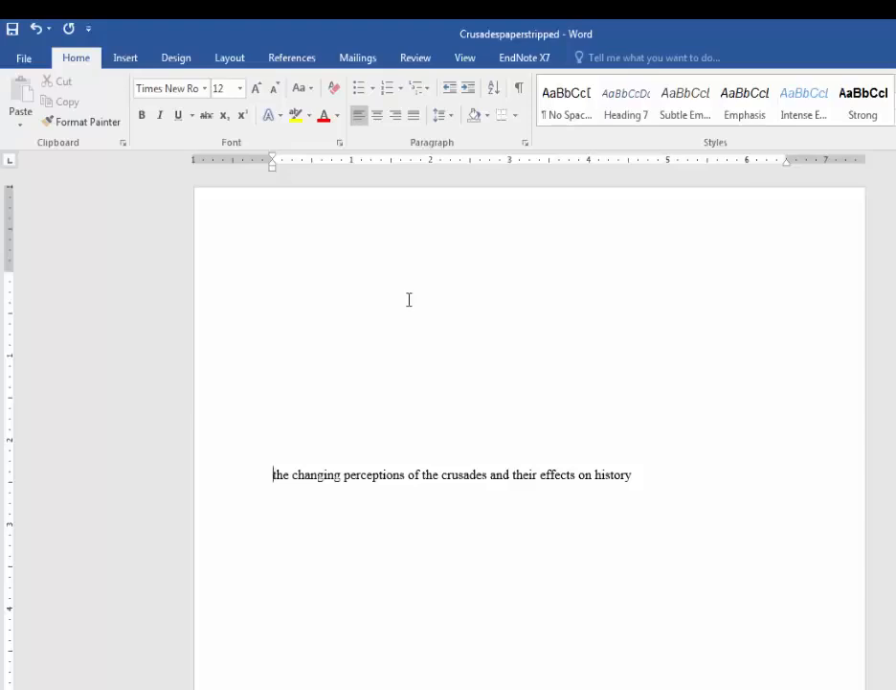
left_click(226, 484)
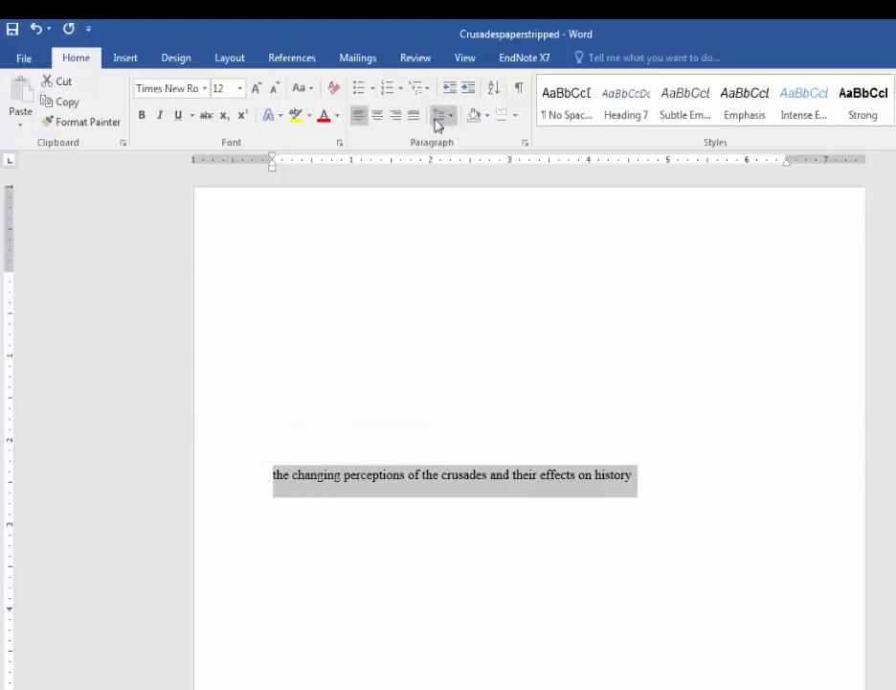
left_click(373, 122)
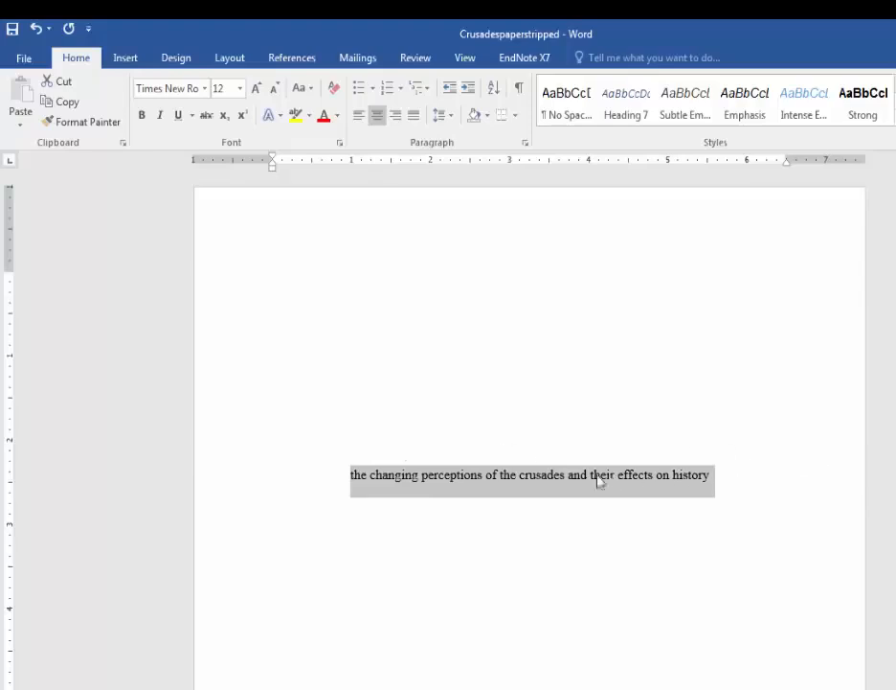
left_click(147, 472)
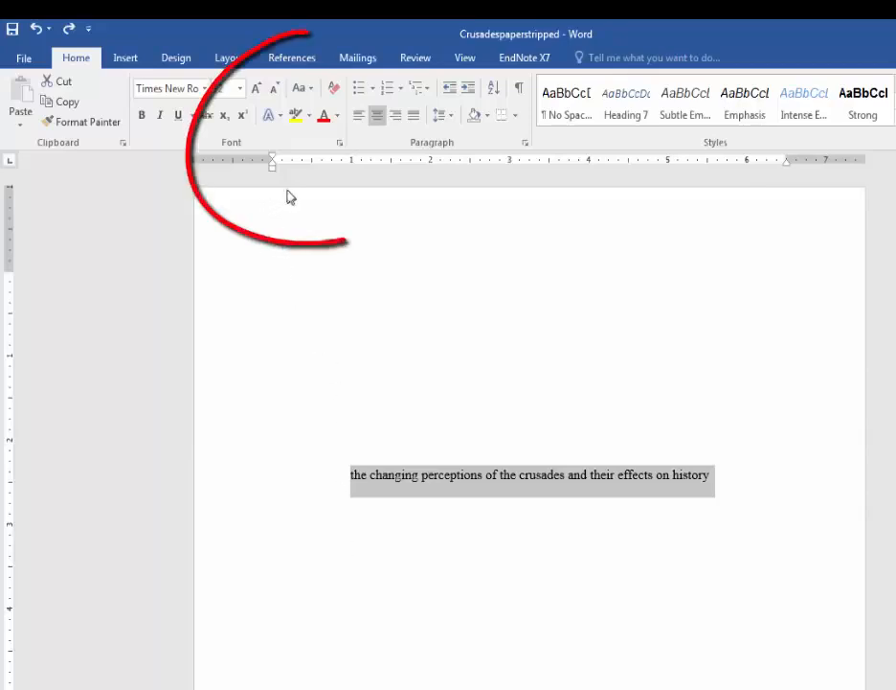
Convert the title to UPPERCASE and add blank lines beneath it
left_click(303, 88)
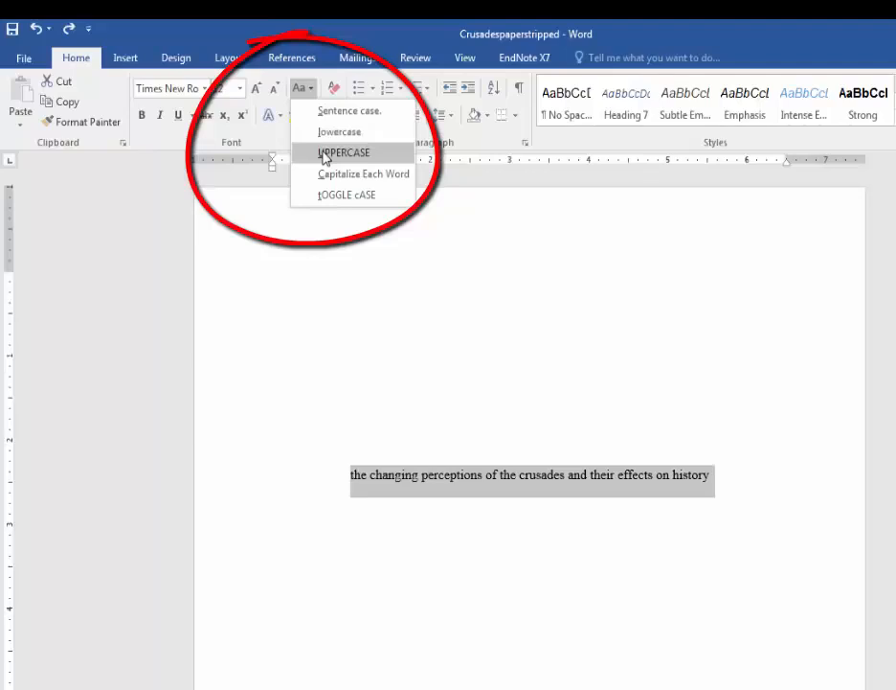
left_click(324, 151)
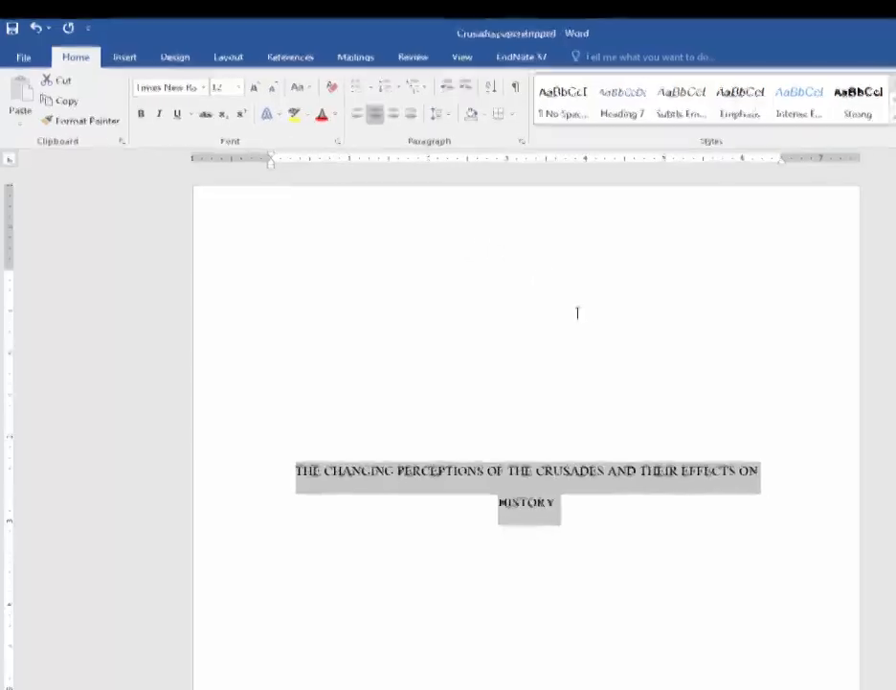
left_click(603, 520)
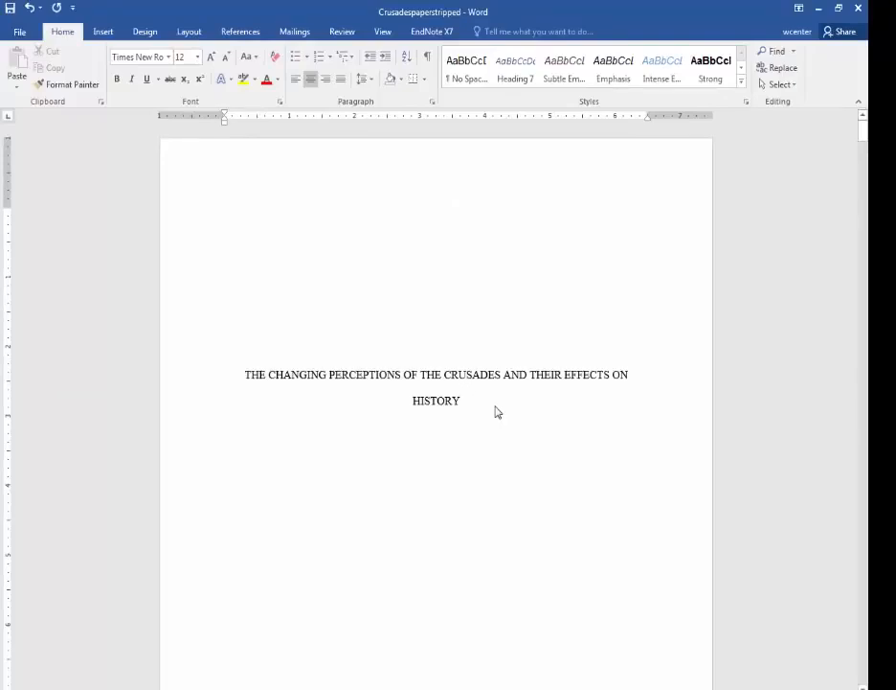
key("Return")
key("Return")
key("Return")
key("Return")
key("Return")
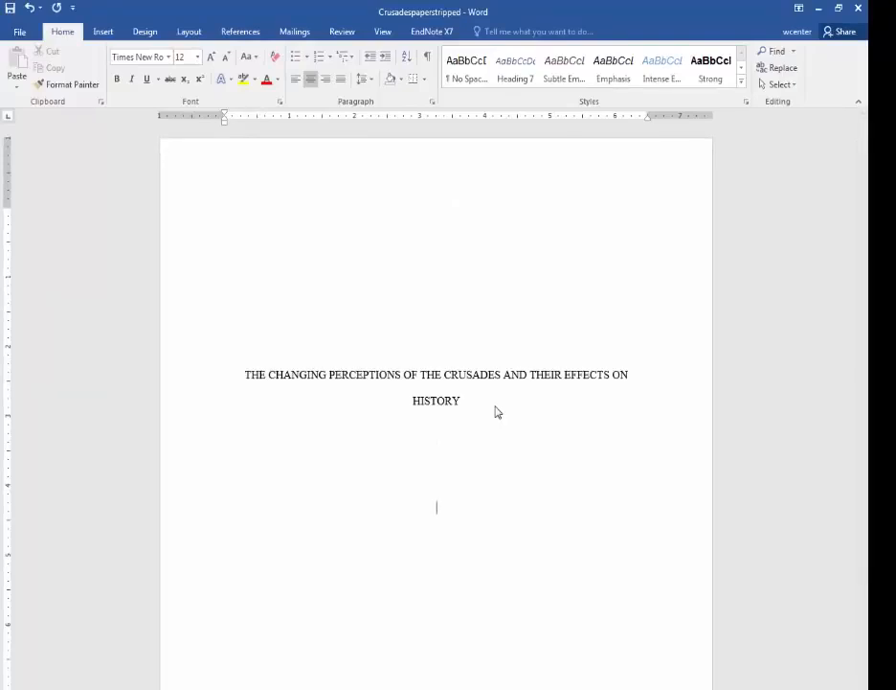
key("Return")
key("Return")
key("Return")
Type the author's name, "HIST 492: The Crusades" and "June 6, 2016" on separate lines
type("Jonathan Susemihl")
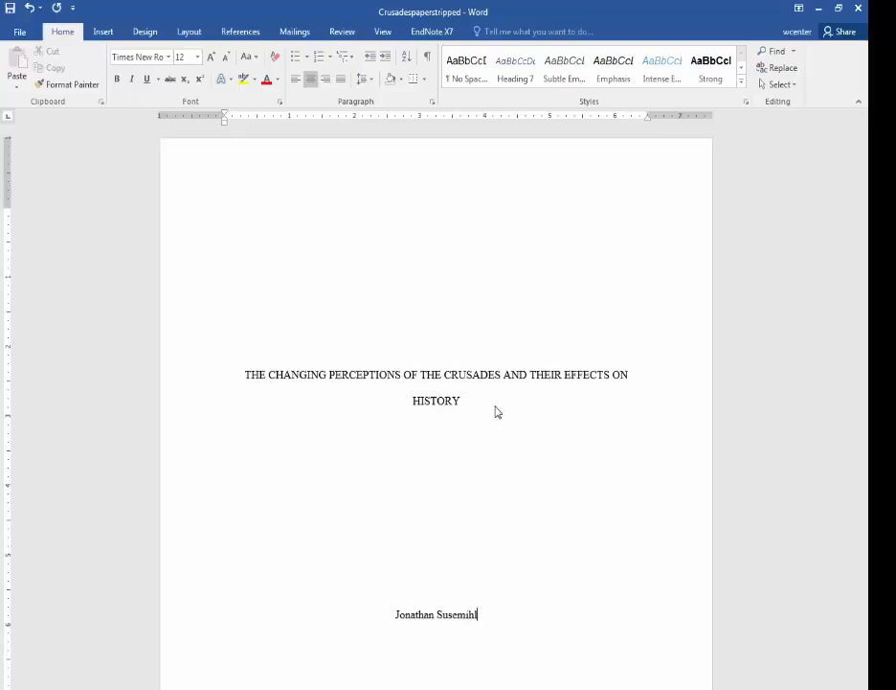
key("Return")
type("HIST 492: The Crusades")
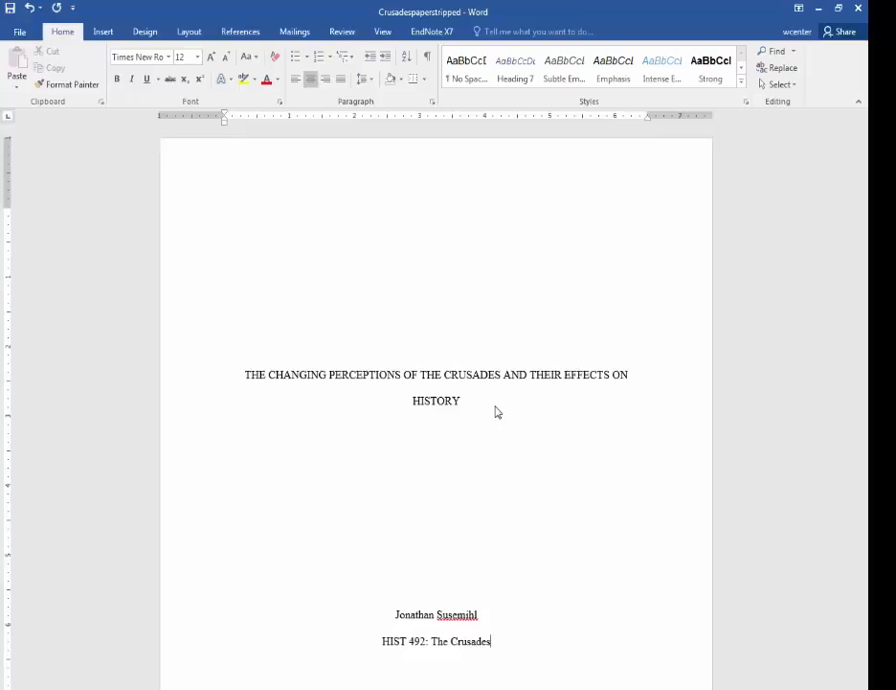
key("Return")
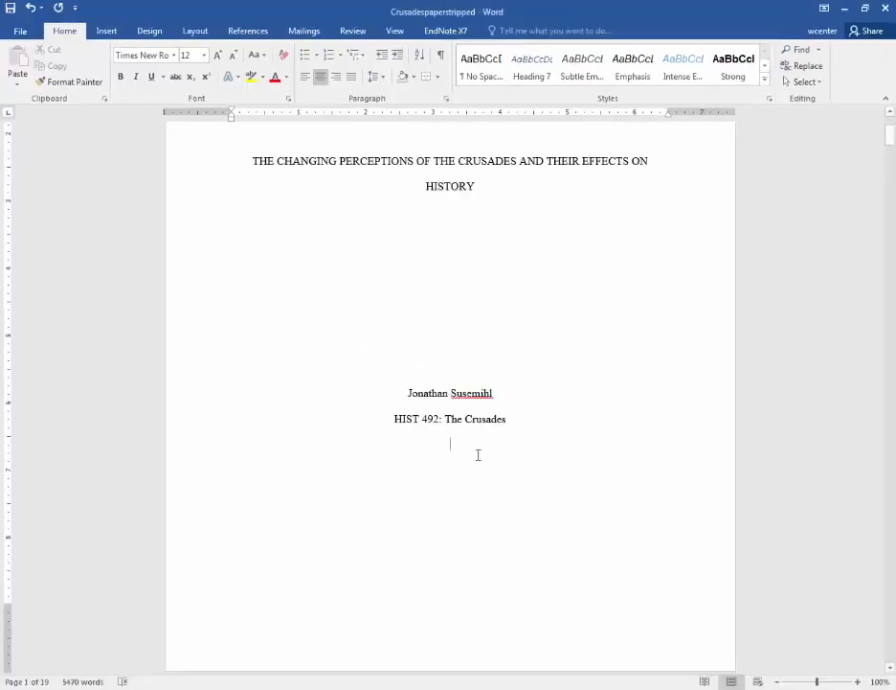
type("June")
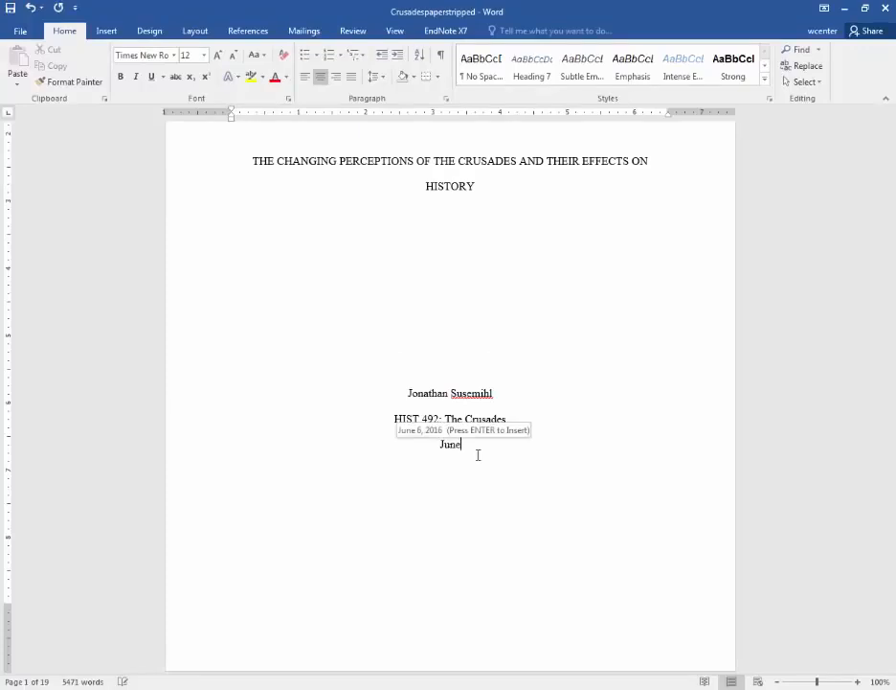
type(" 6, 2016")
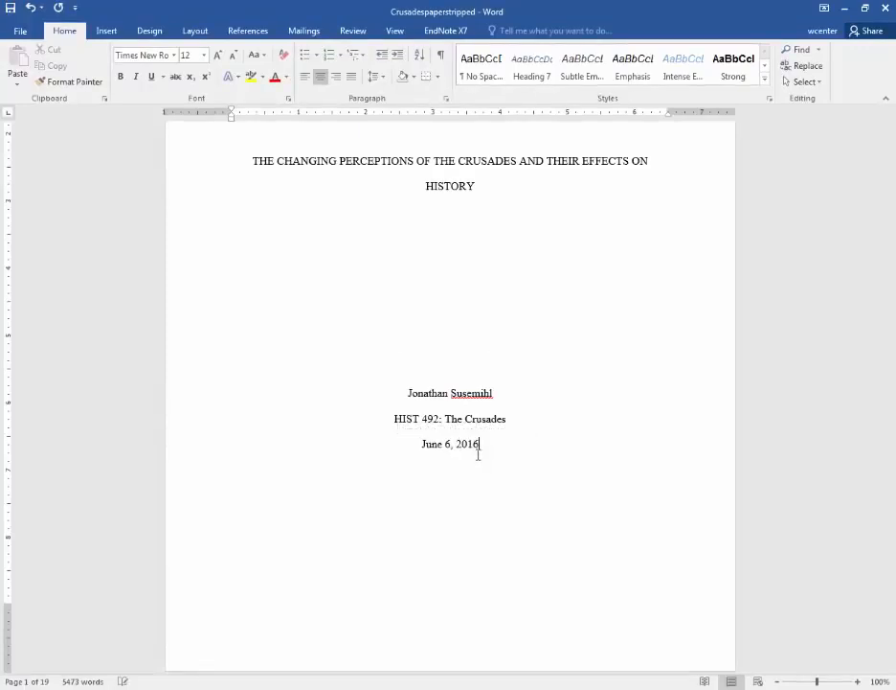
key("Return")
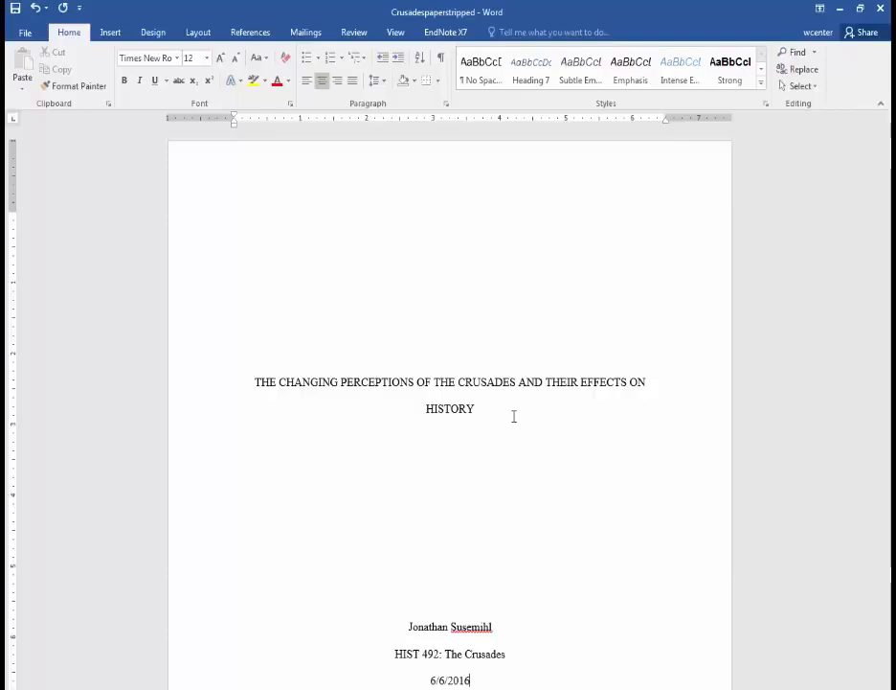
scroll(514, 416, "down", 2)
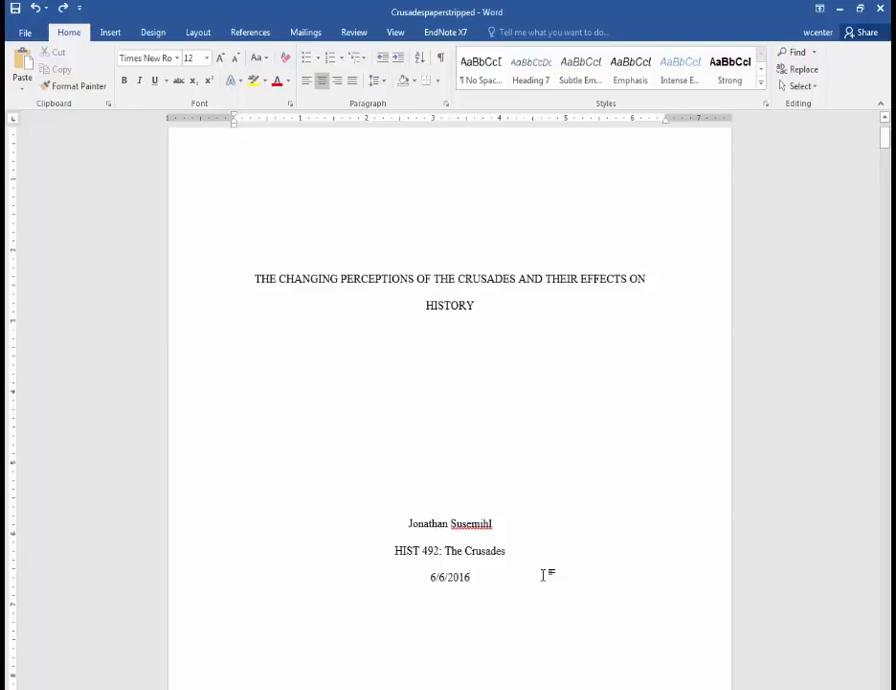
scroll(527, 579, "up", 2)
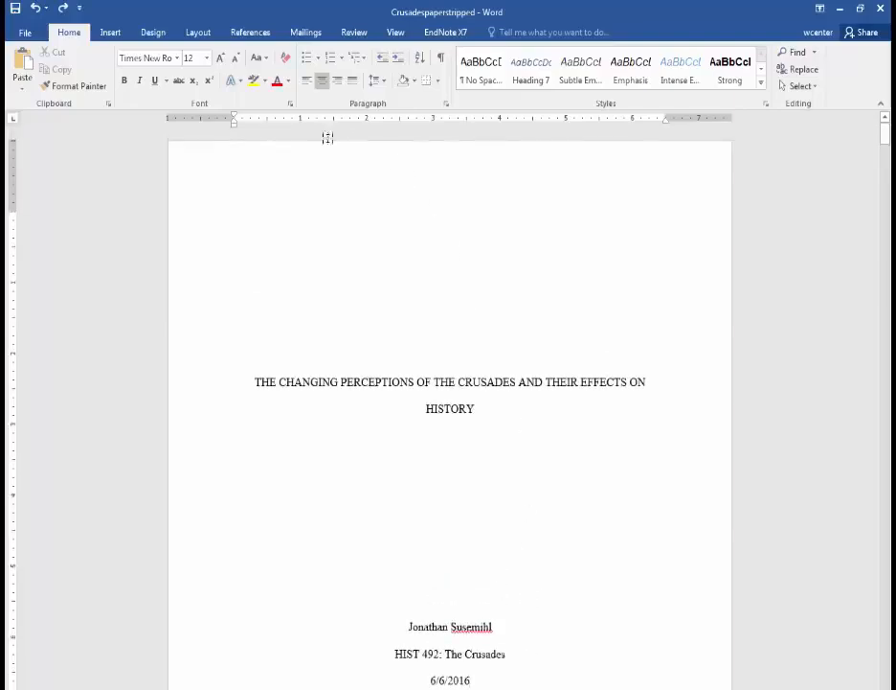
Open the header, turn off Different First Page, and set page numbering to start at 0
double_click(396, 166)
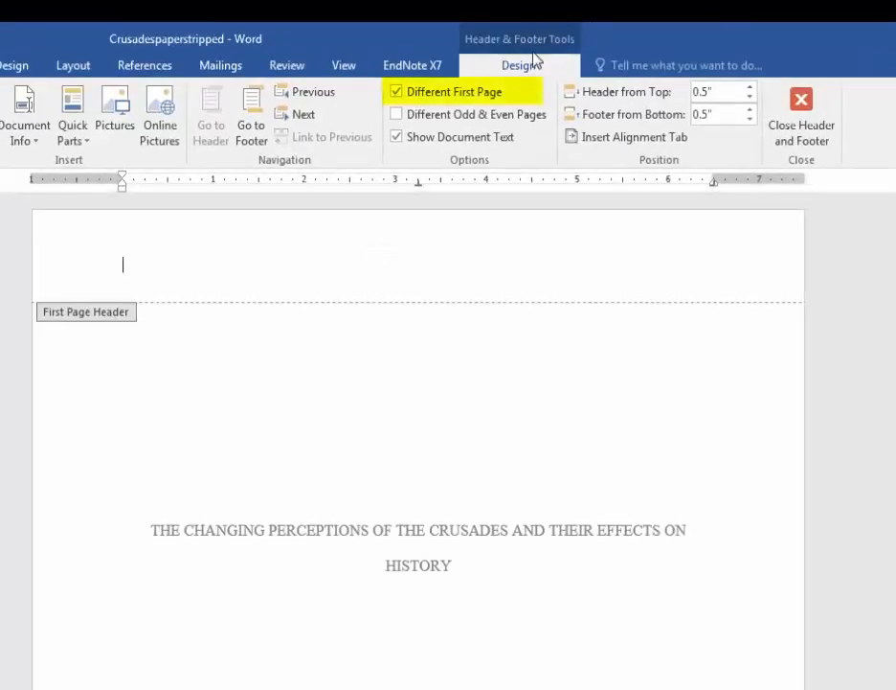
left_click(396, 92)
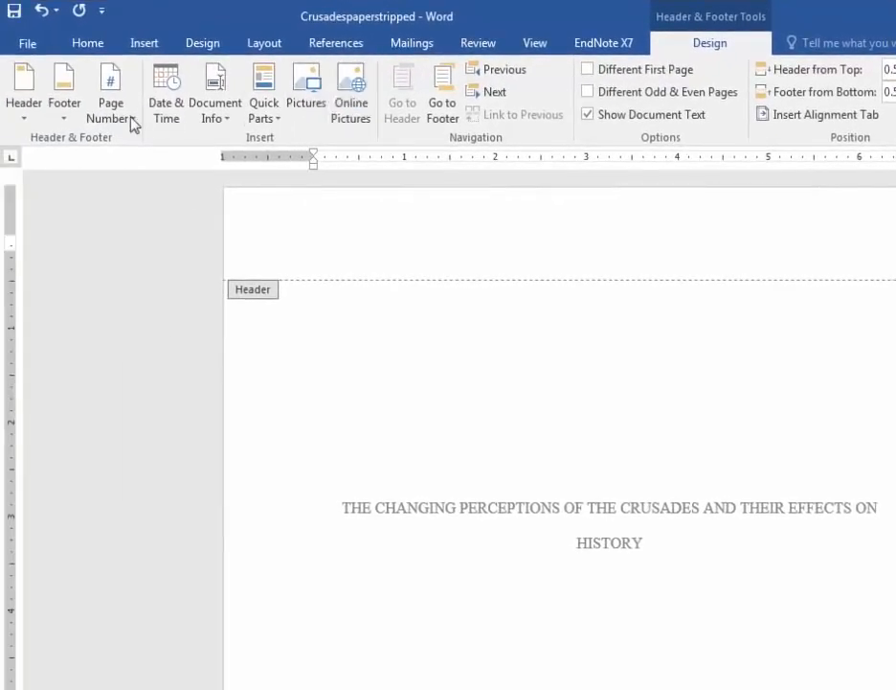
left_click(131, 119)
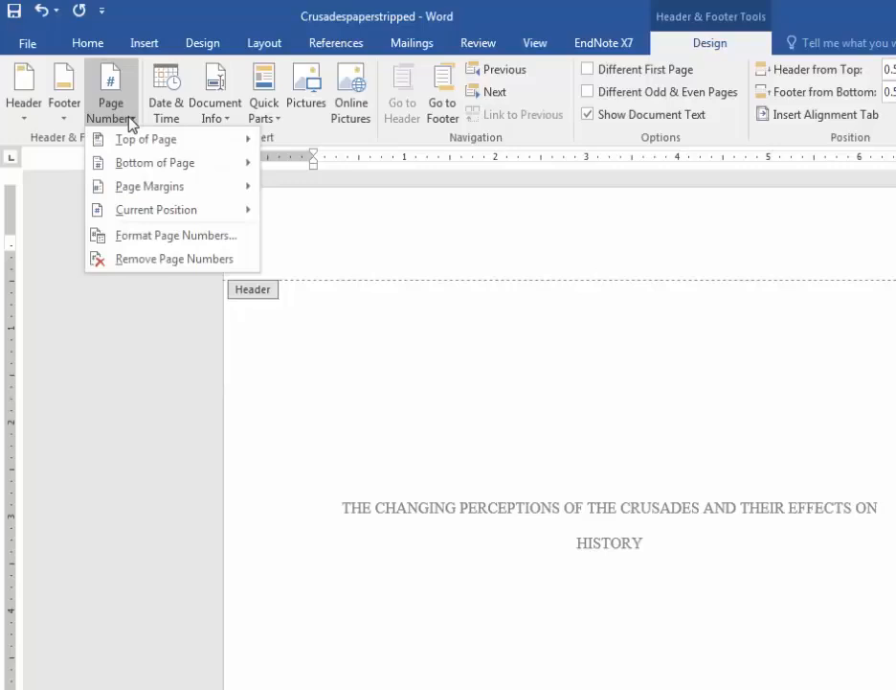
left_click(150, 240)
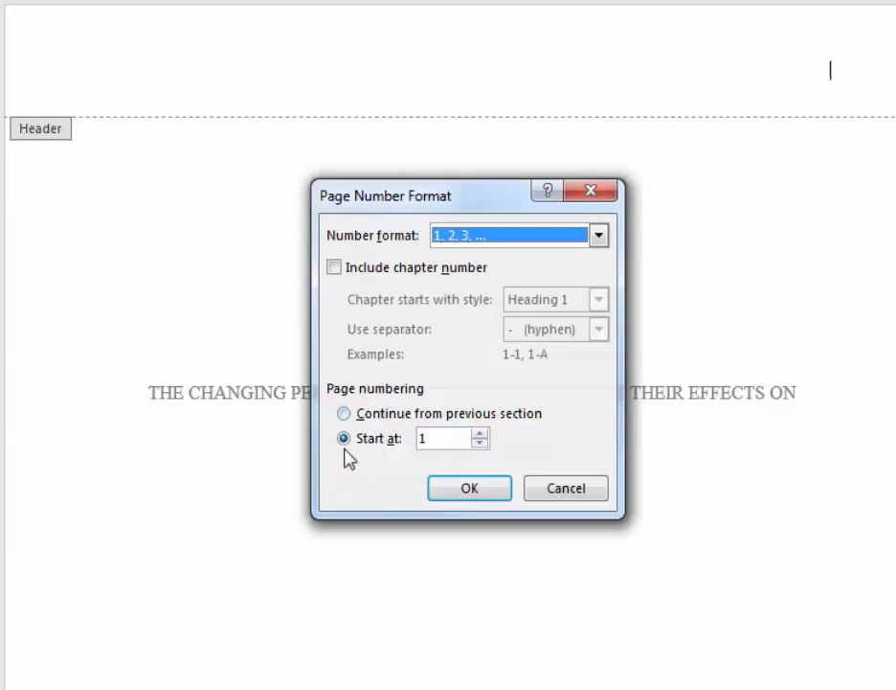
left_click(457, 442)
key("BackSpace")
type("0")
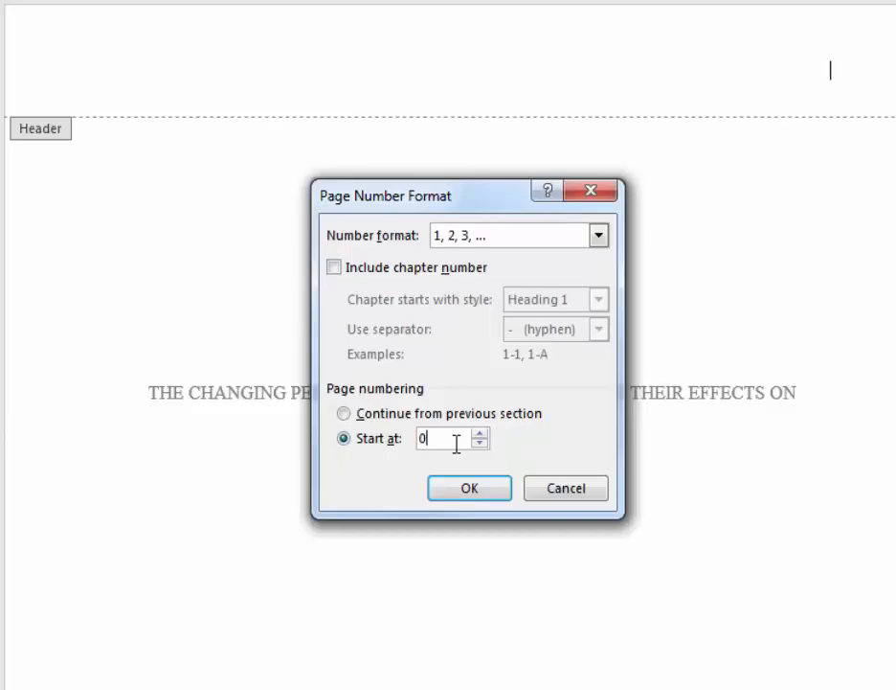
left_click(469, 488)
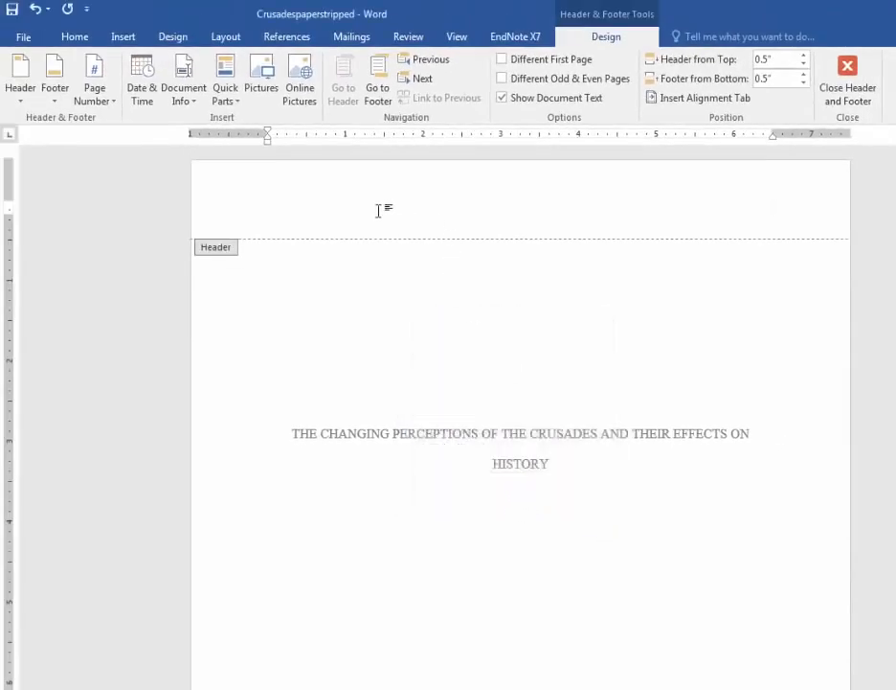
Add a plain right-aligned page number to the header, showing 0 on the title page
left_click(105, 99)
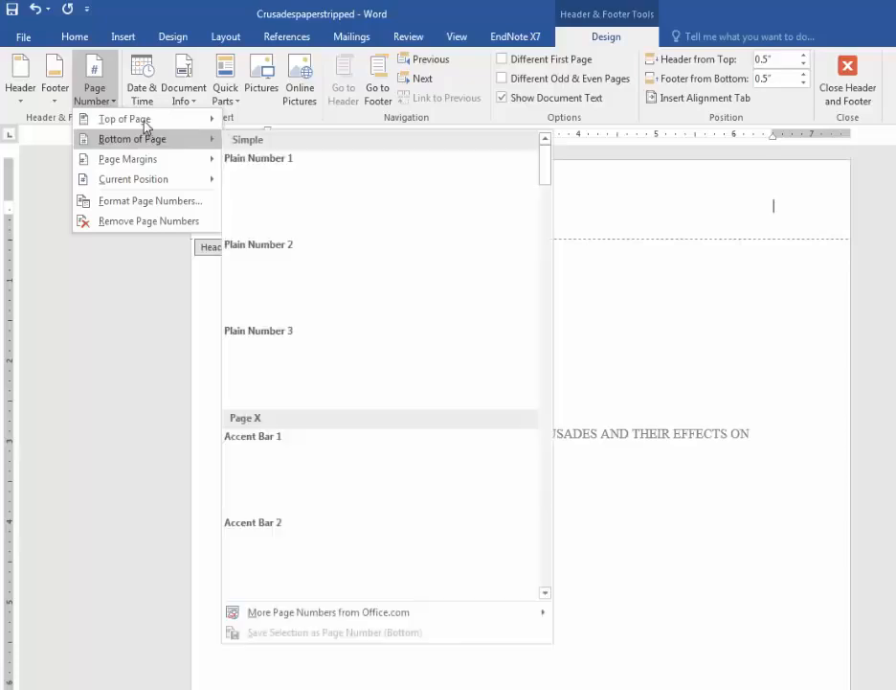
mouse_move(144, 122)
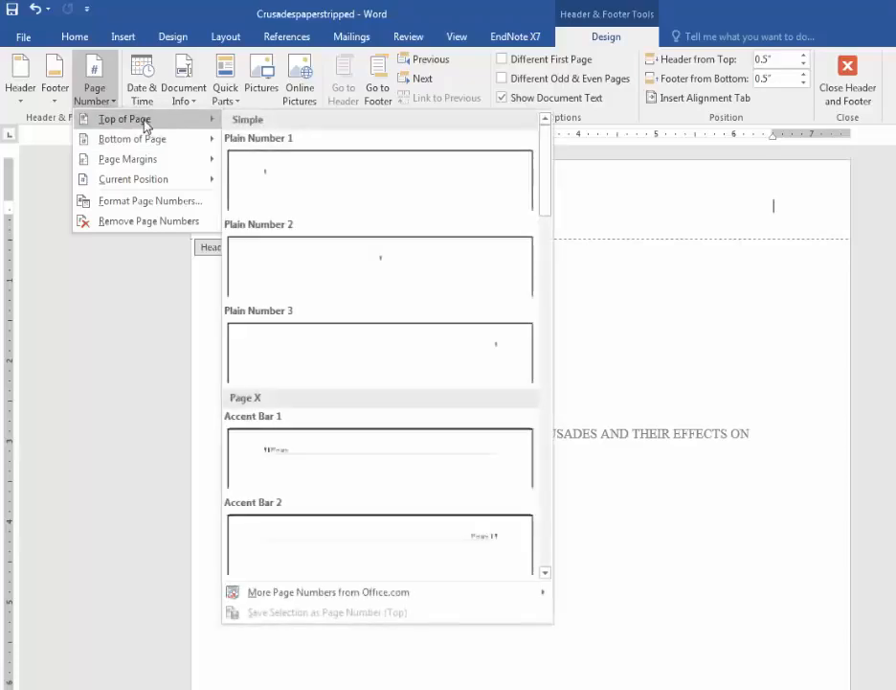
left_click(342, 363)
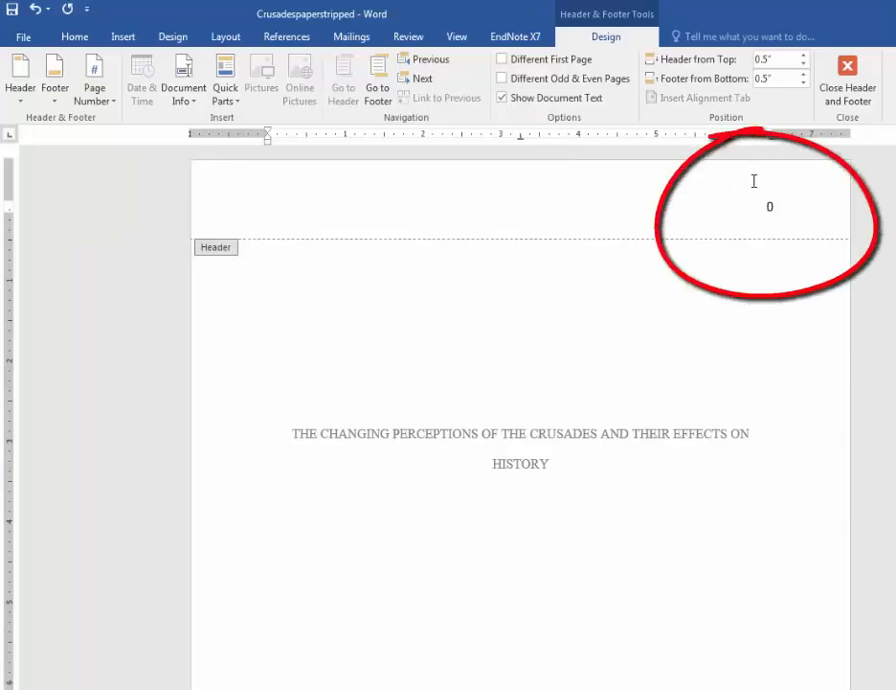
scroll(711, 414, "down", 8)
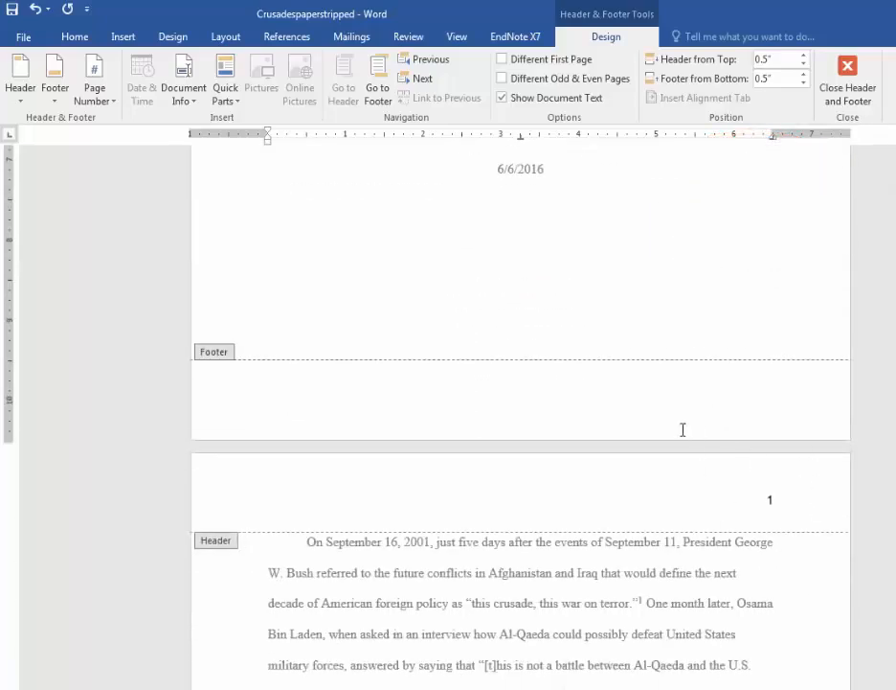
scroll(682, 428, "up", 10)
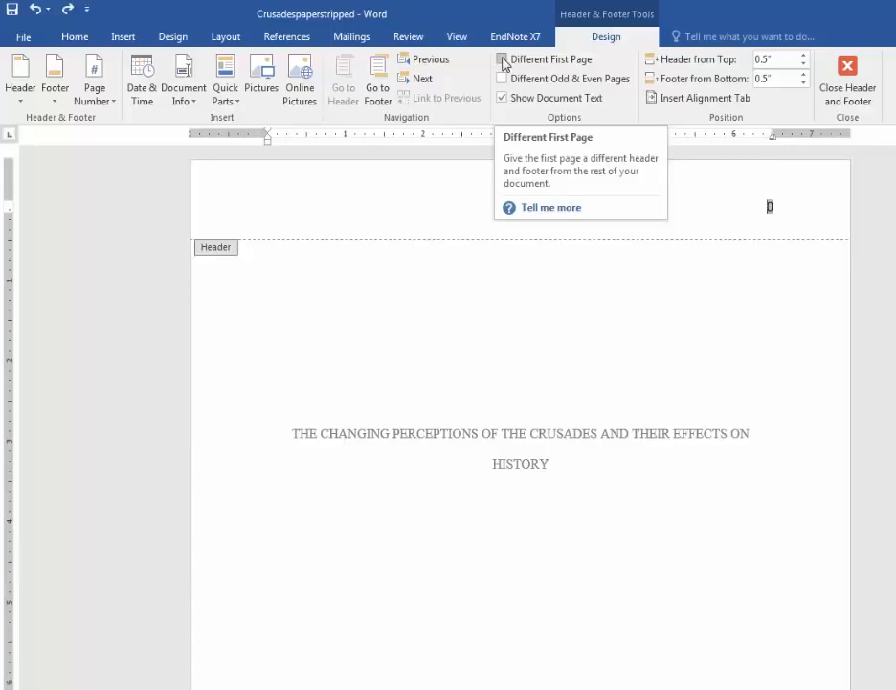
Turn on Different First Page so the title page's header shows no page number
left_click(503, 60)
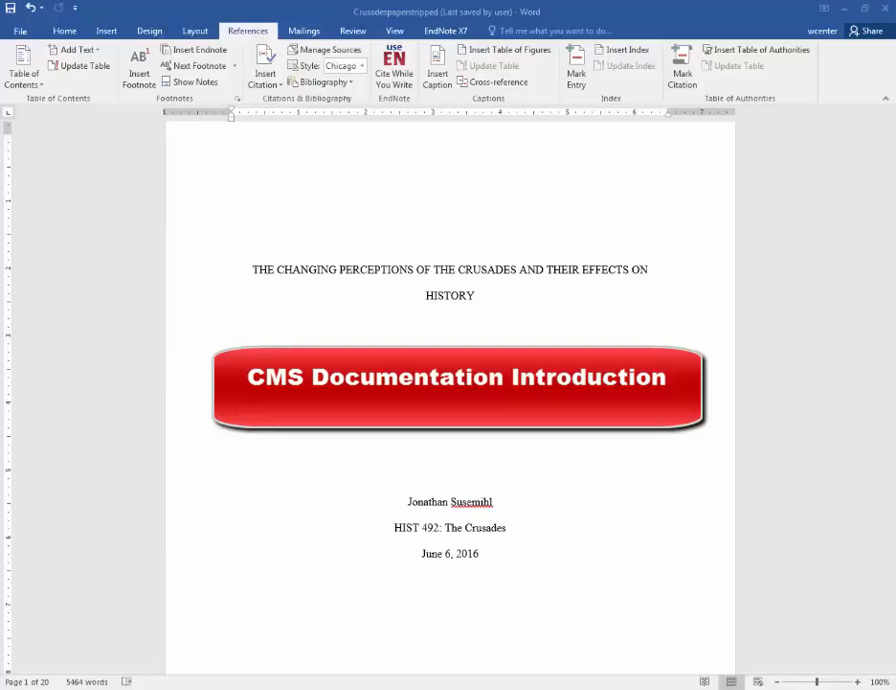
Scroll past the title page to the three citation footnotes at the bottom of page 2
scroll(451, 396, "down", 1)
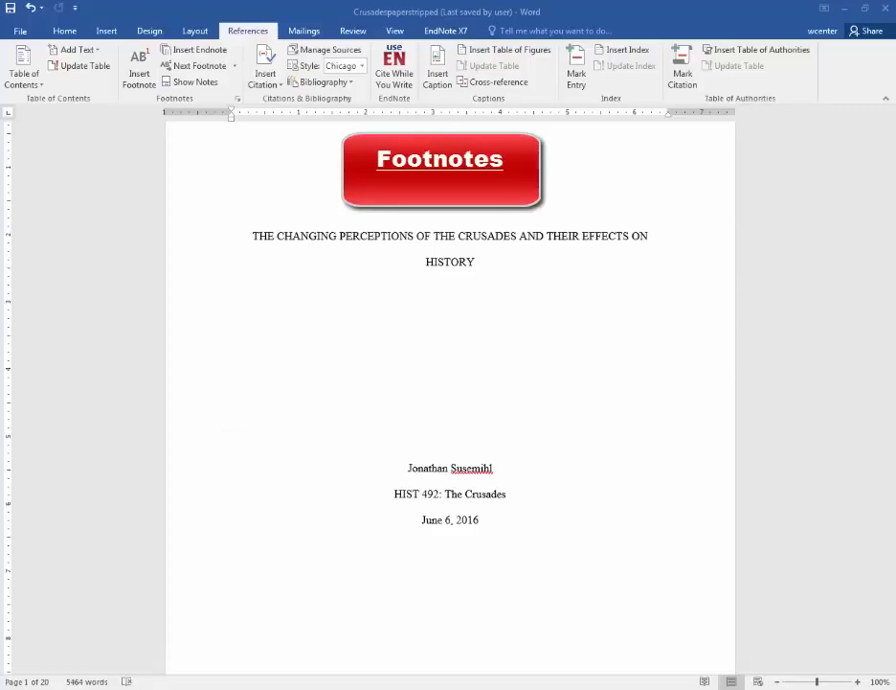
left_click(590, 436)
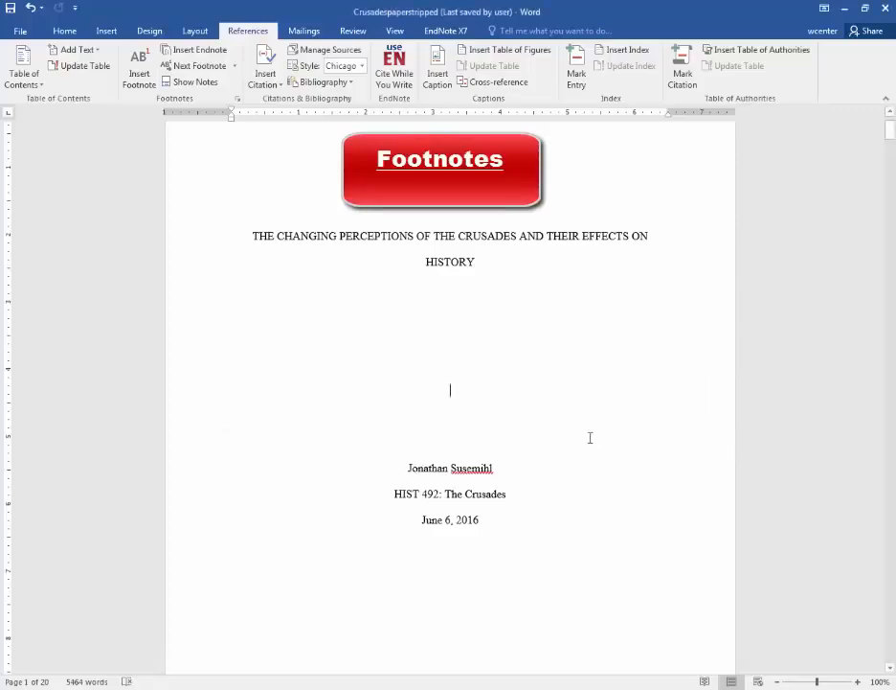
scroll(590, 438, "down", 1)
scroll(588, 437, "down", 4)
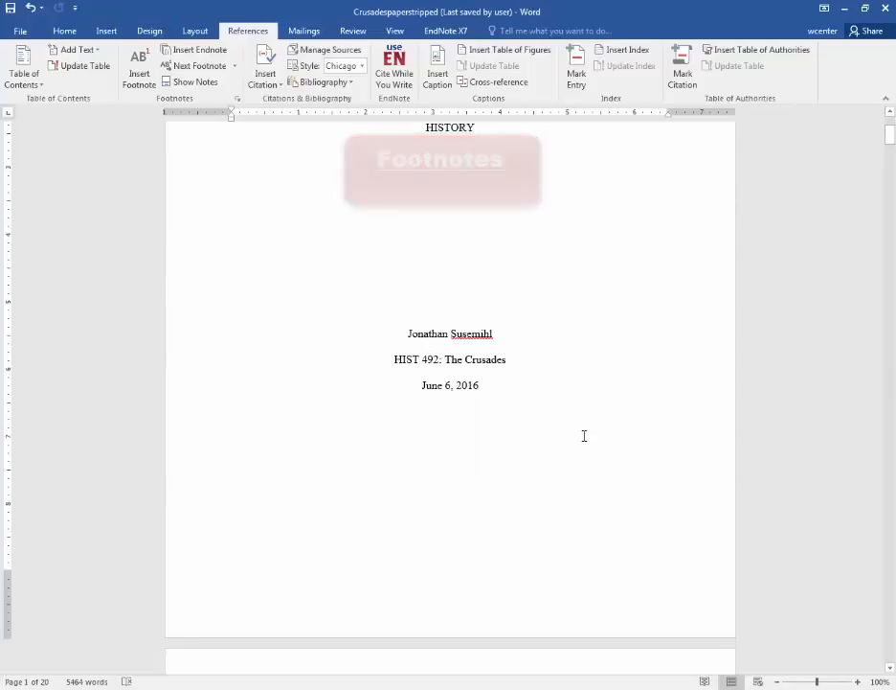
scroll(584, 436, "down", 4)
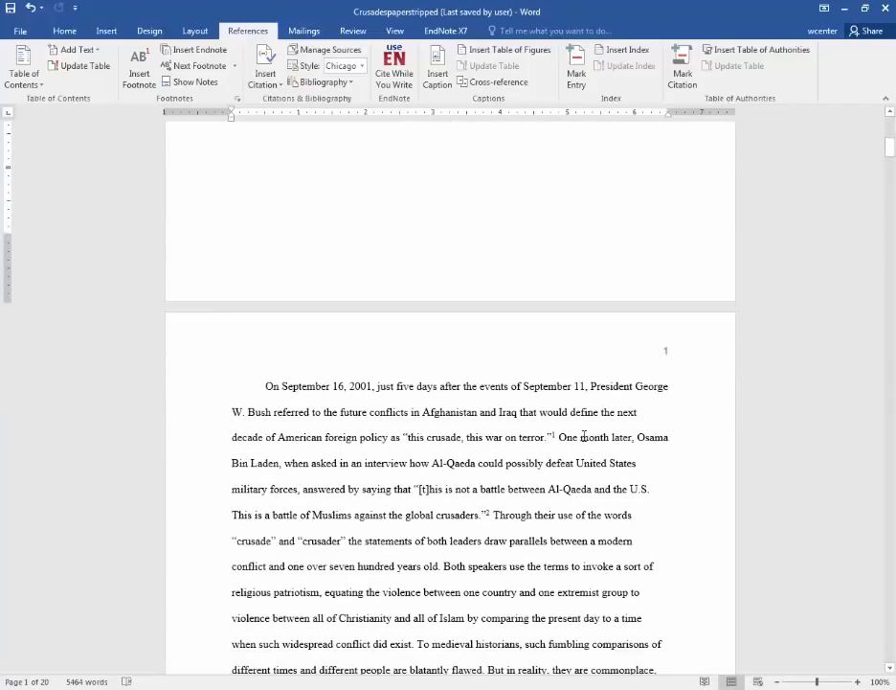
scroll(583, 436, "down", 4)
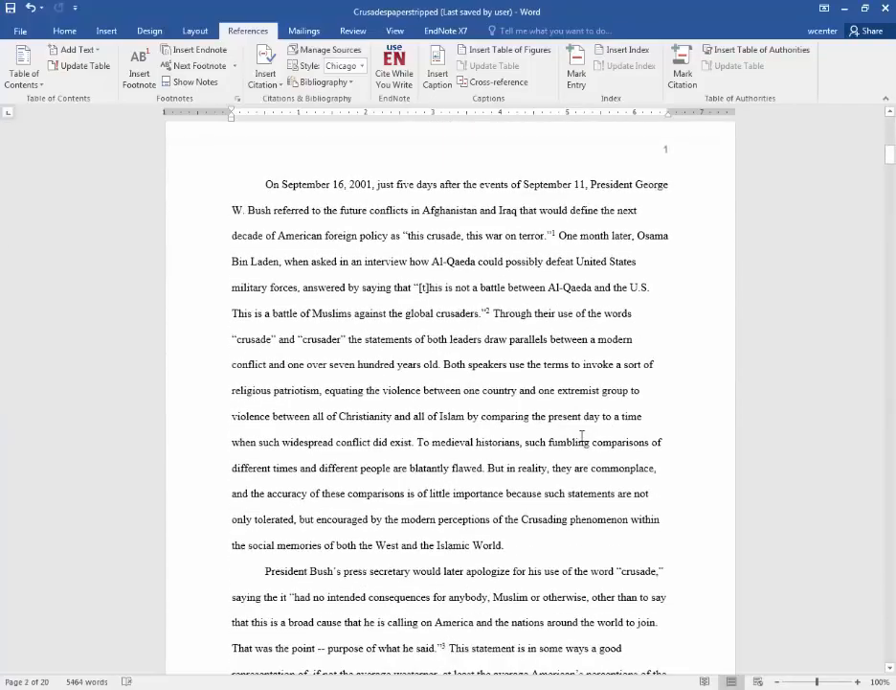
scroll(582, 435, "down", 3)
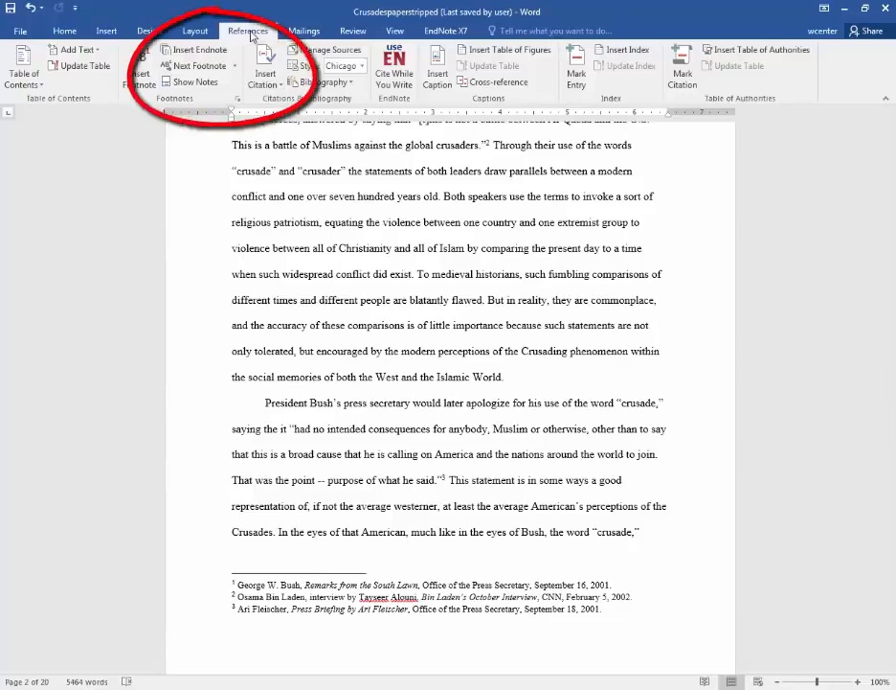
Convert all footnotes to endnotes at the end of the document, numbered 1, 2, 3
left_click(237, 99)
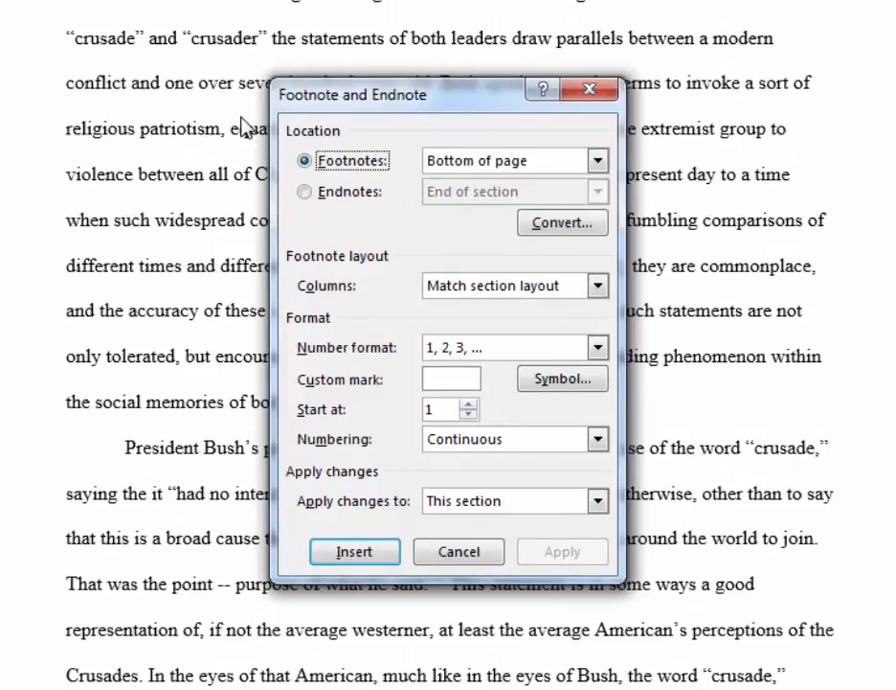
left_click(305, 193)
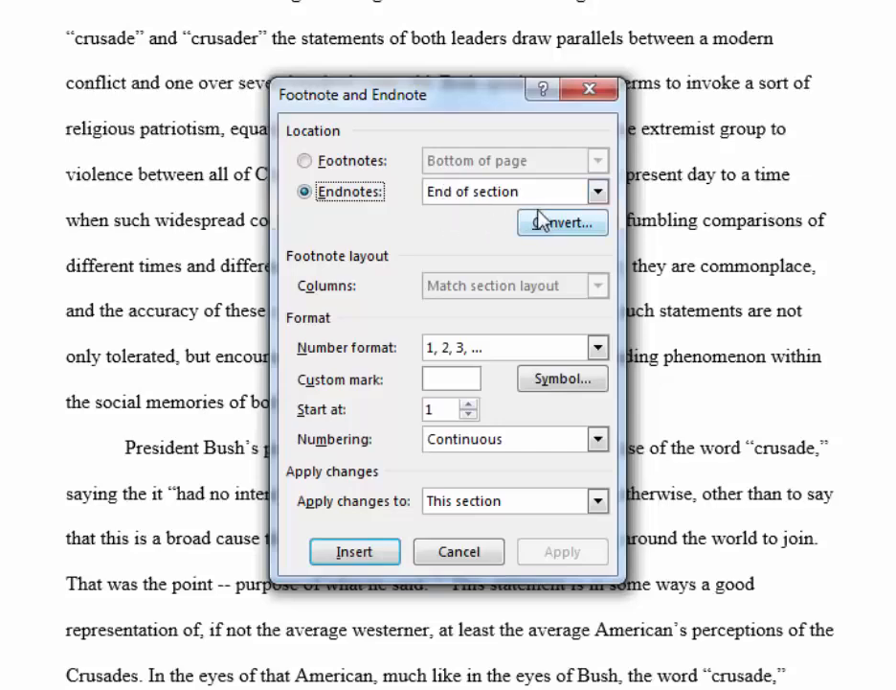
left_click(597, 191)
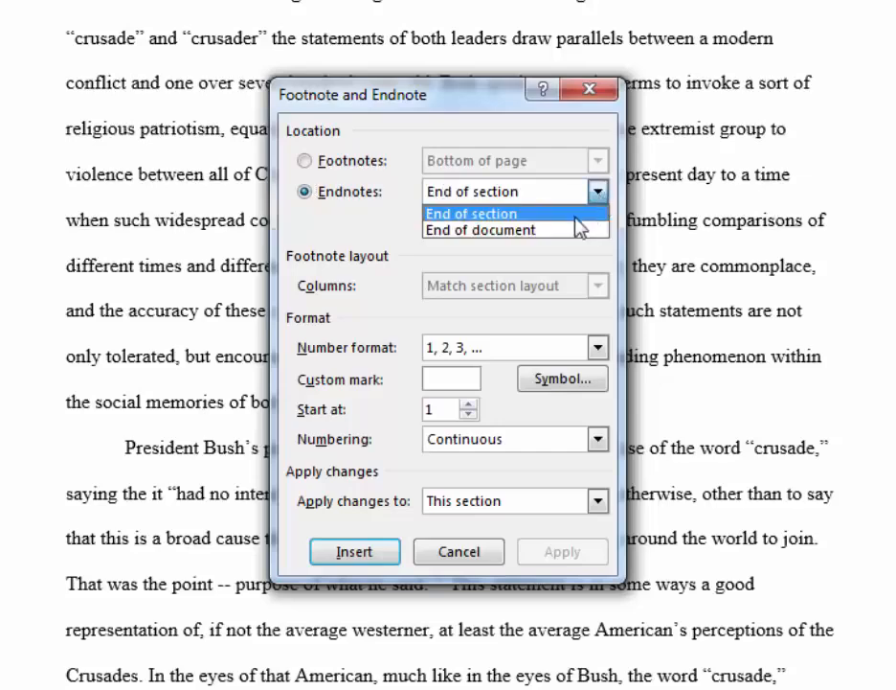
left_click(579, 226)
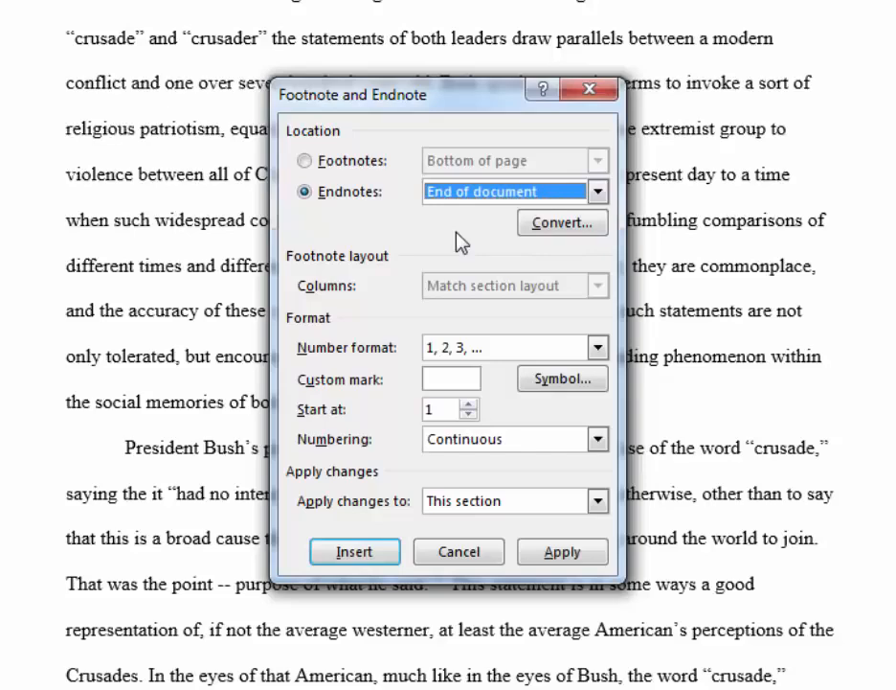
left_click(530, 233)
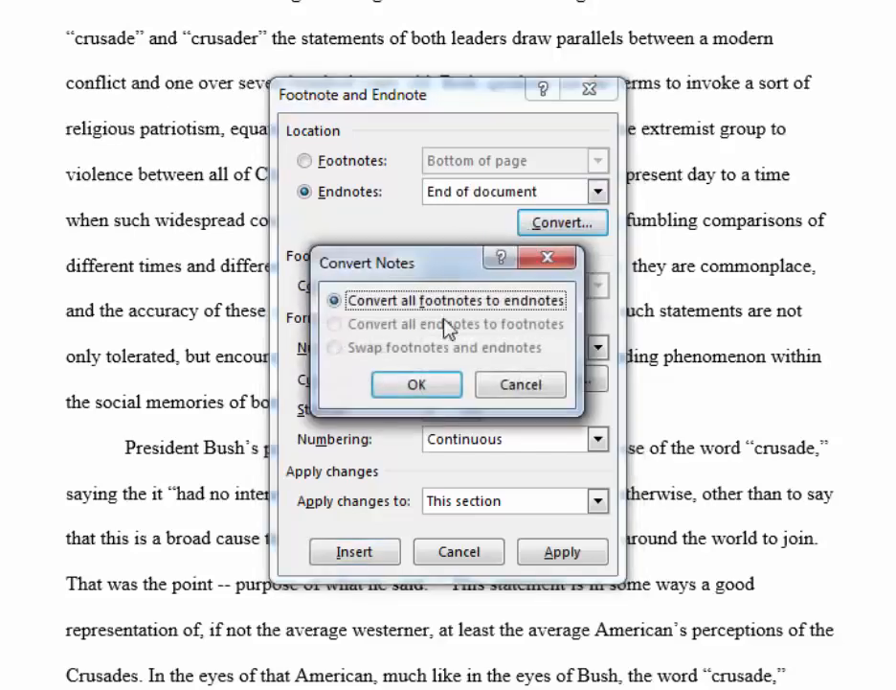
left_click(414, 385)
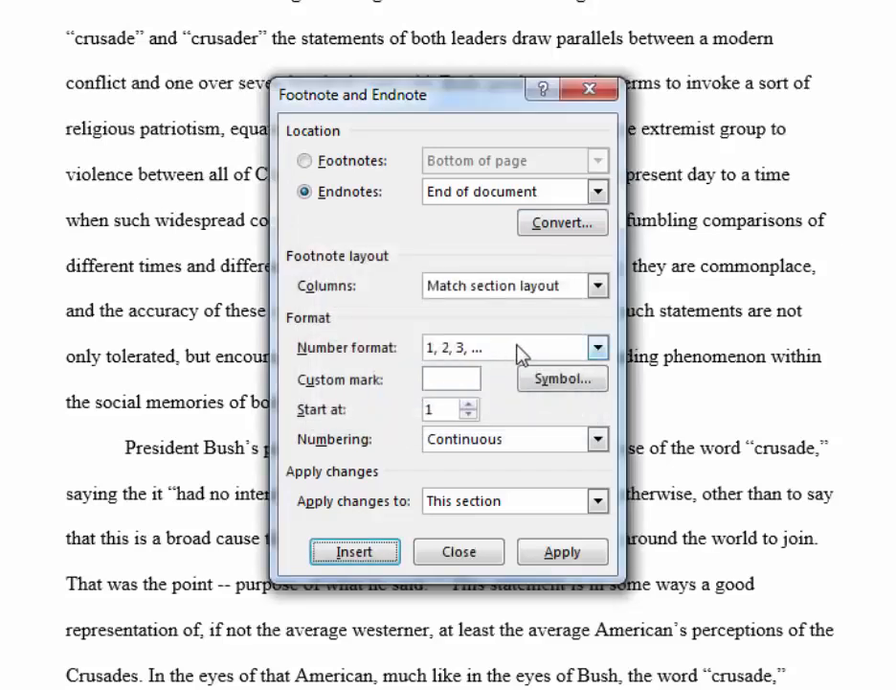
left_click(598, 348)
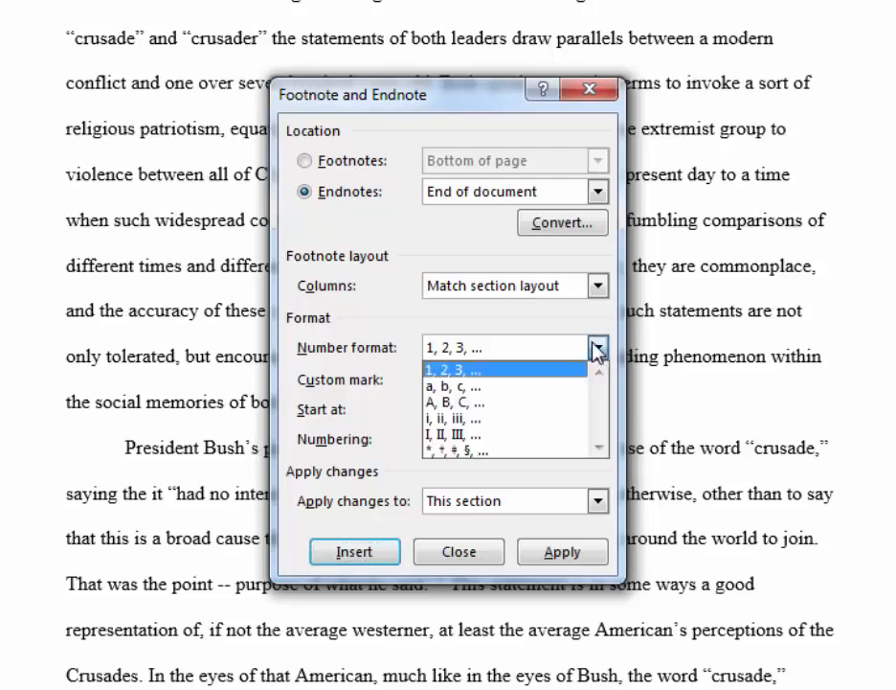
left_click(598, 348)
left_click(554, 553)
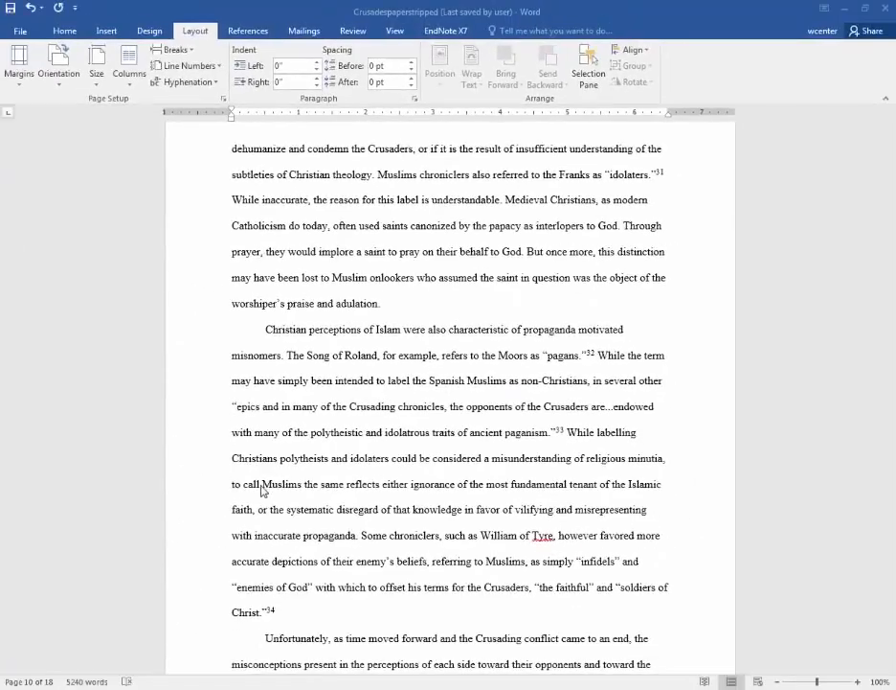
Scroll through the 18-page essay to review the endnotes, then settle back near page 3
scroll(282, 472, "down", 10)
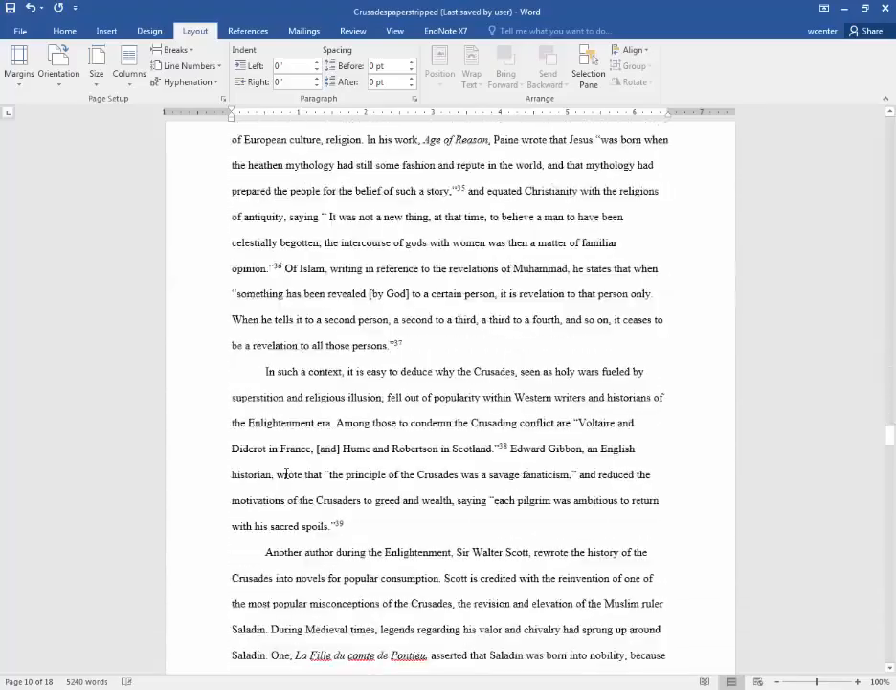
scroll(287, 473, "down", 20)
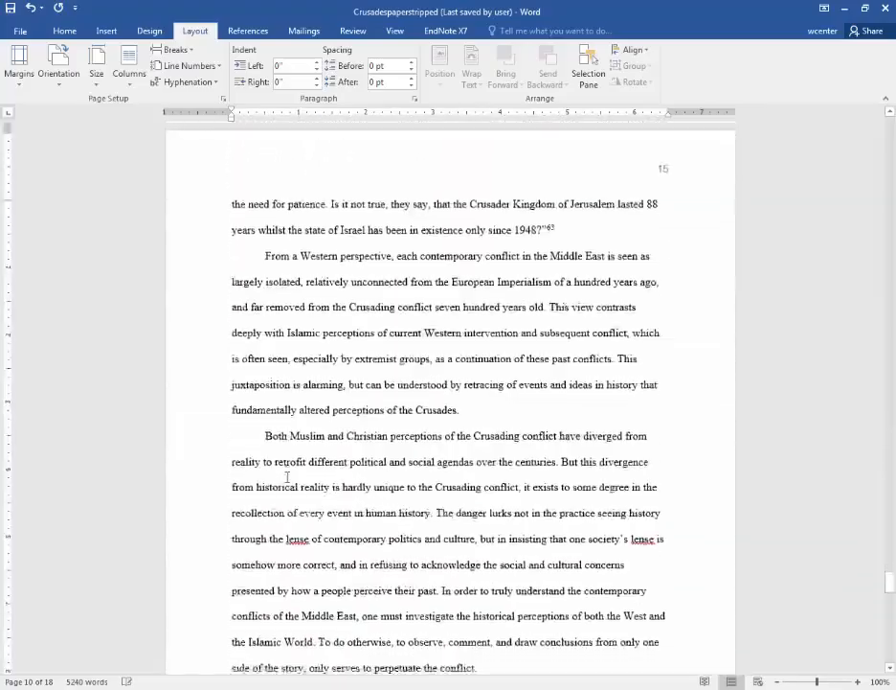
scroll(287, 476, "down", 20)
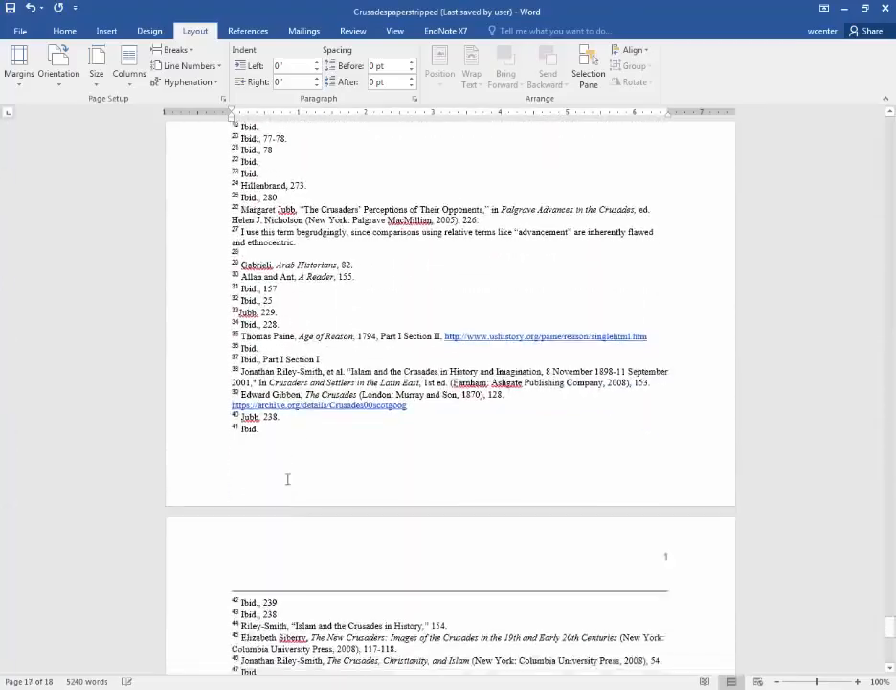
scroll(287, 479, "down", 8)
scroll(286, 477, "up", 5)
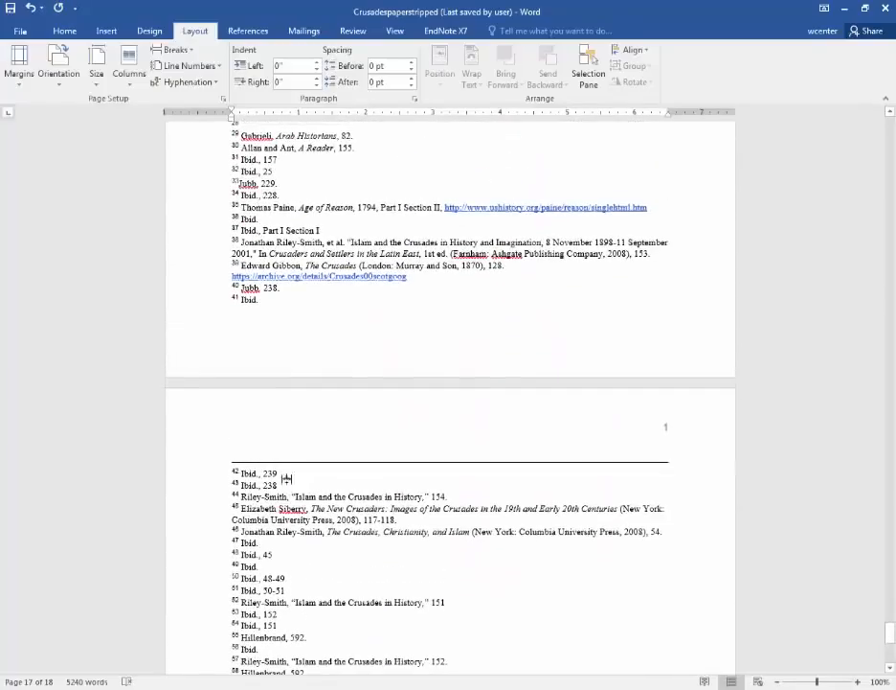
scroll(287, 479, "up", 6)
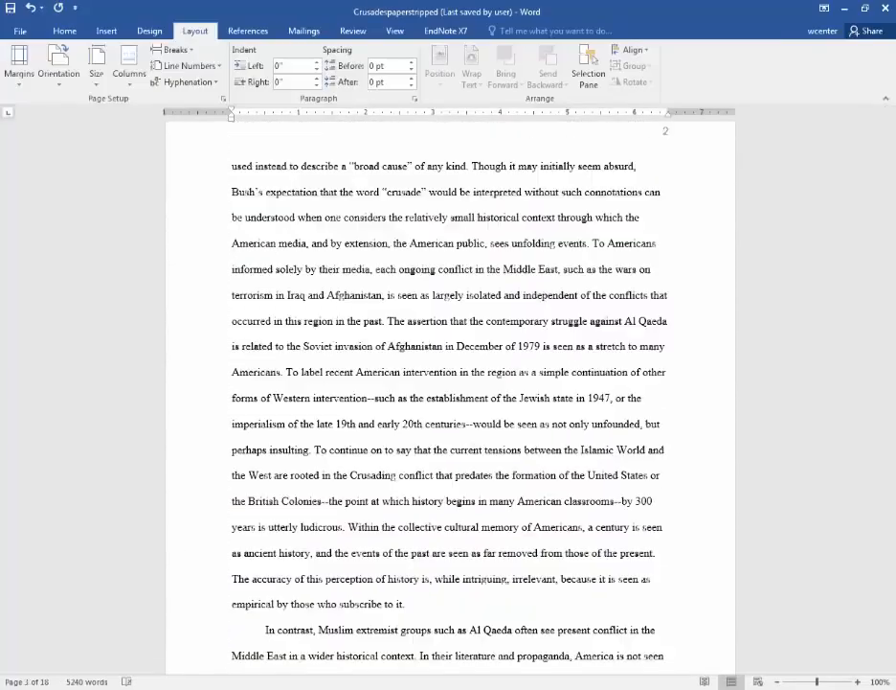
scroll(592, 477, "down", 8)
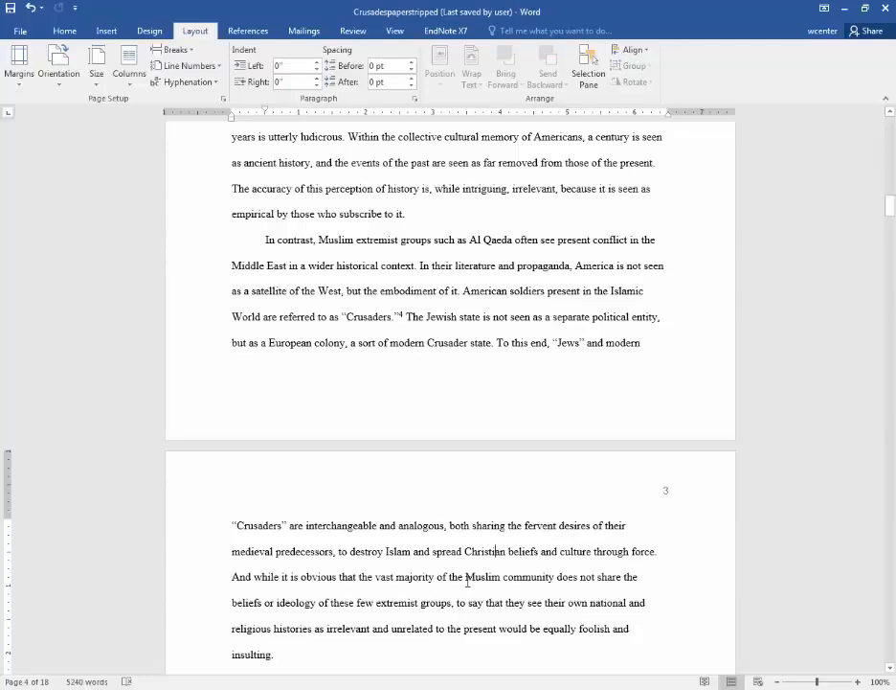
Insert endnote 5 after "through force." and begin it with the author's name and a comma
left_click(653, 558)
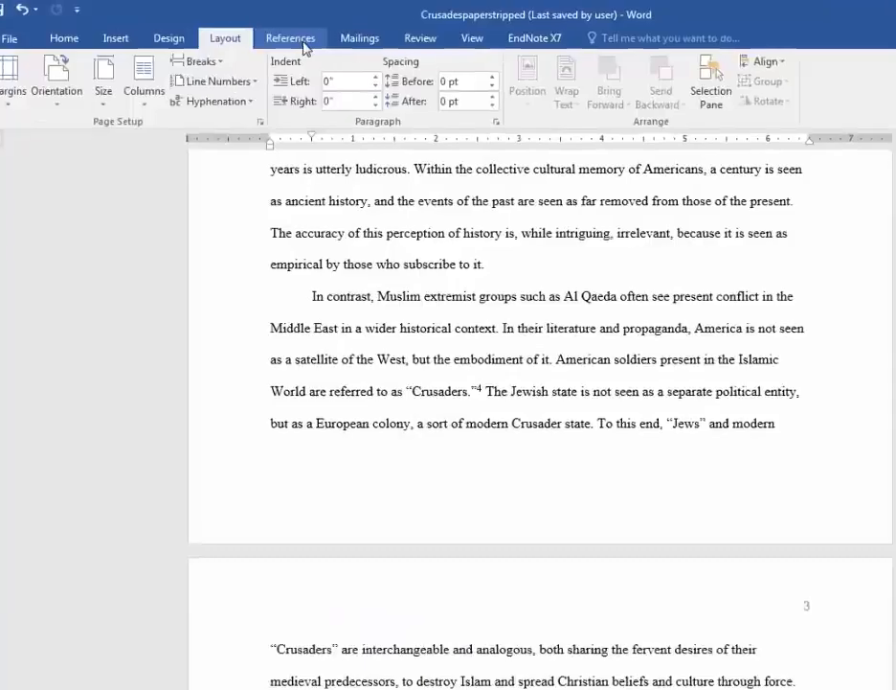
left_click(251, 32)
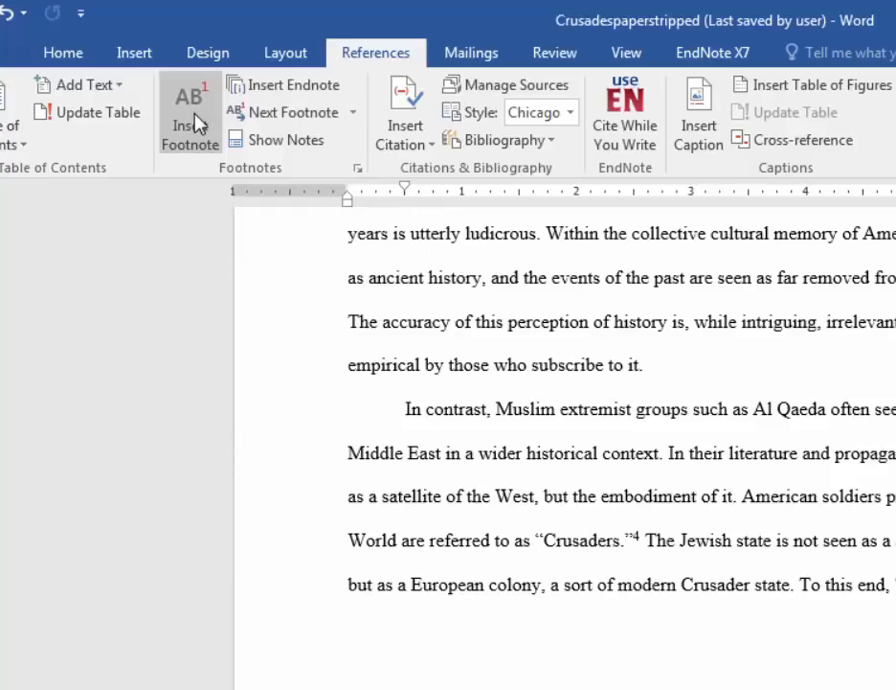
left_click(319, 98)
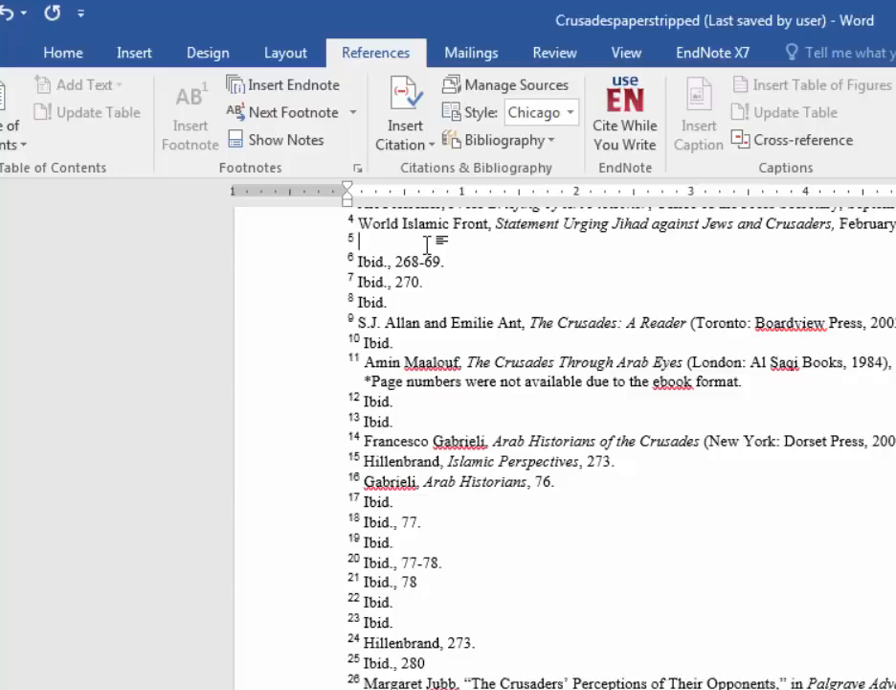
type("Carole Hillenbra")
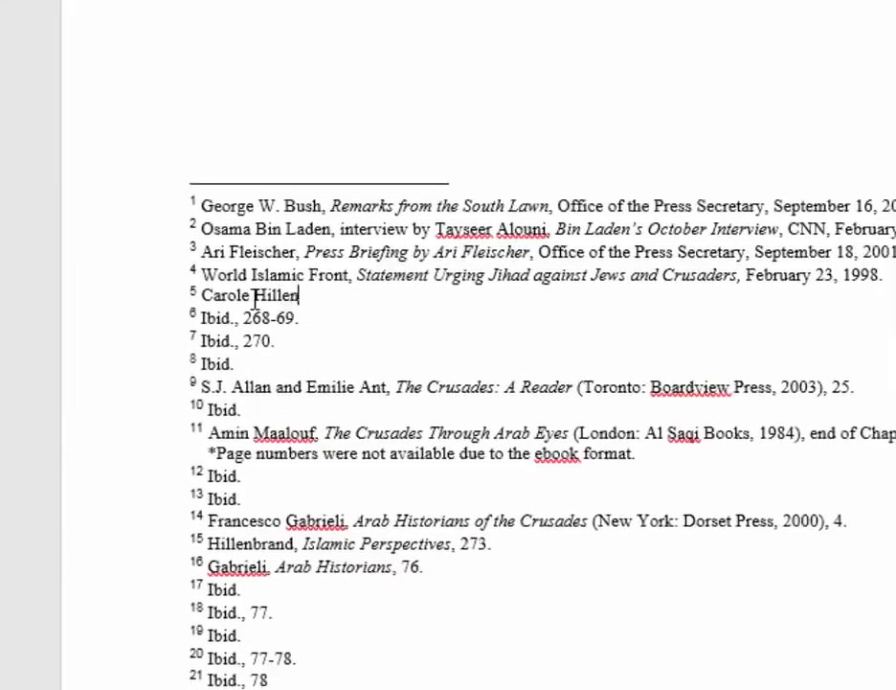
type("nd")
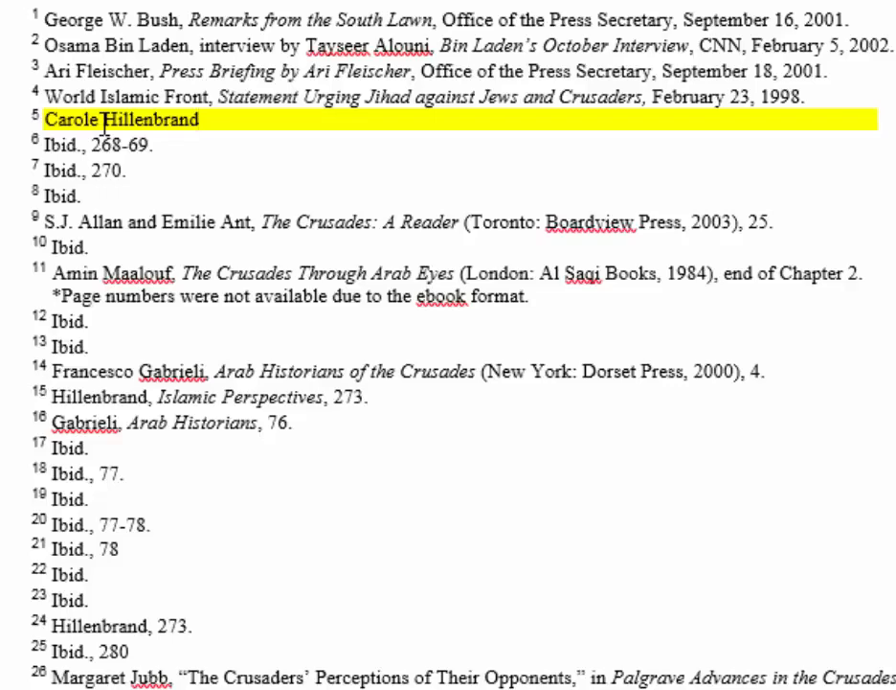
type(",")
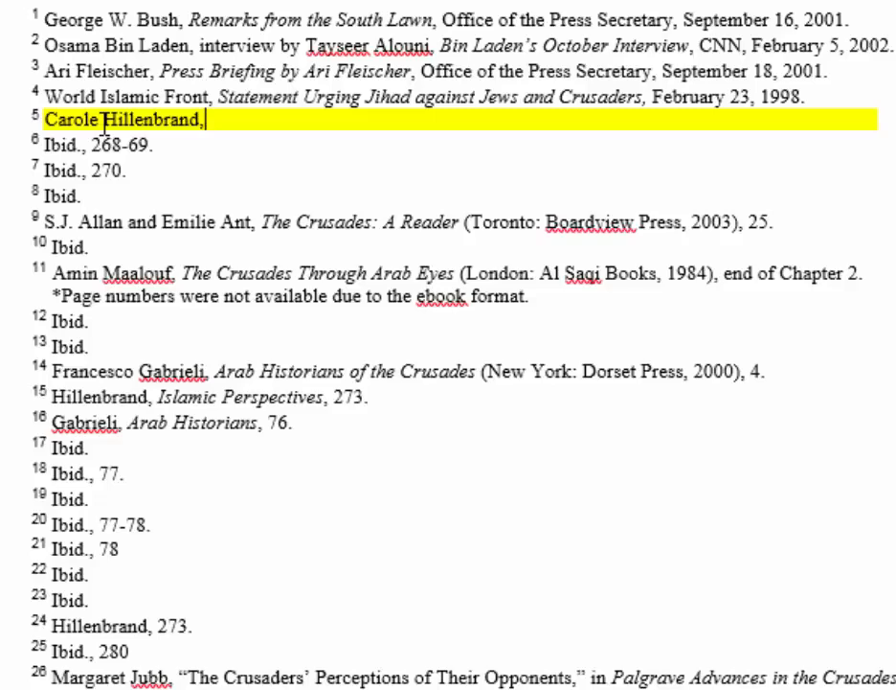
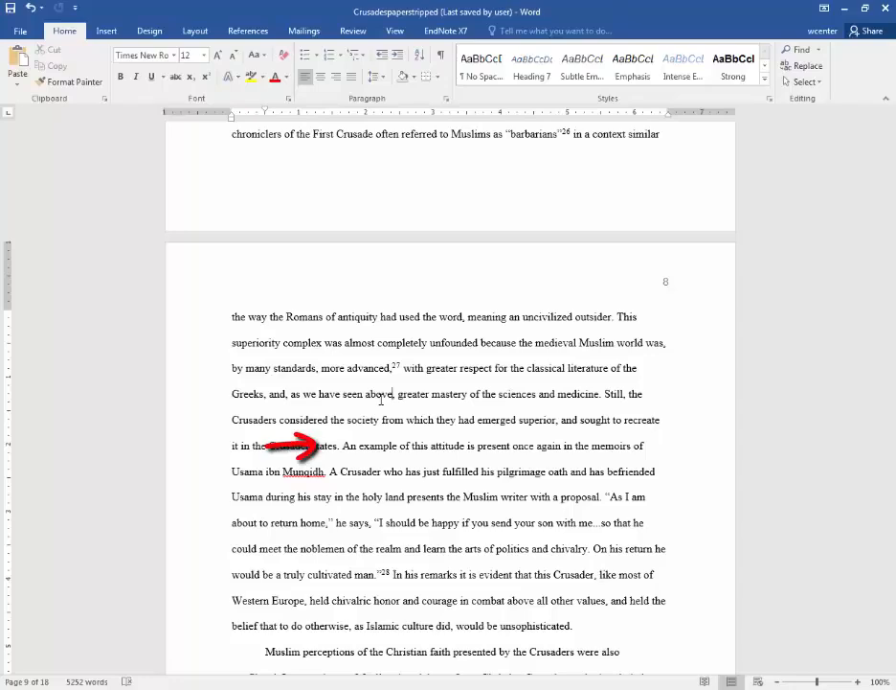
Insert endnote 28 after 'Crusader states.' and paste the article author's name into it
left_click(342, 445)
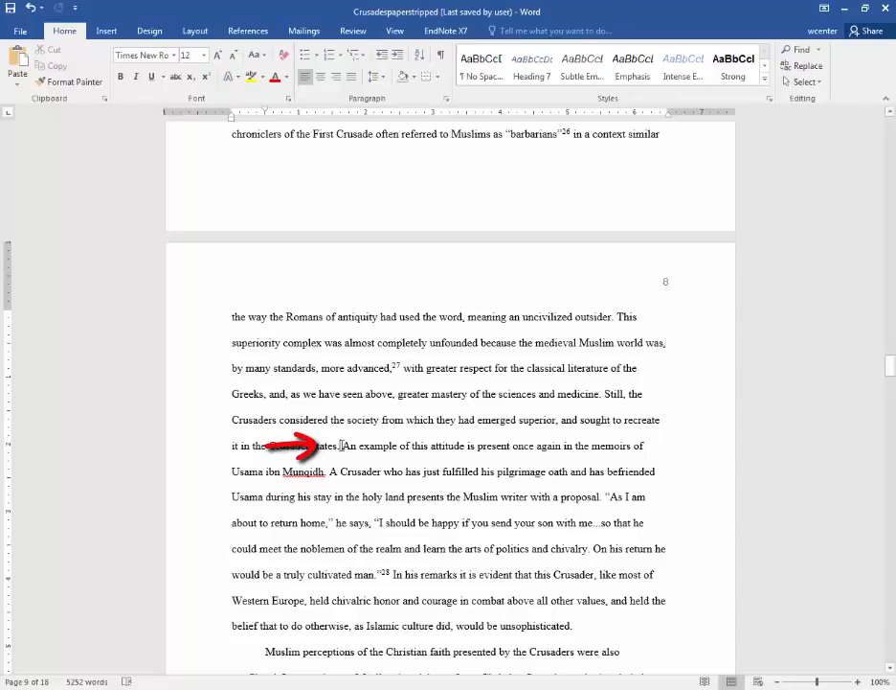
left_click(246, 31)
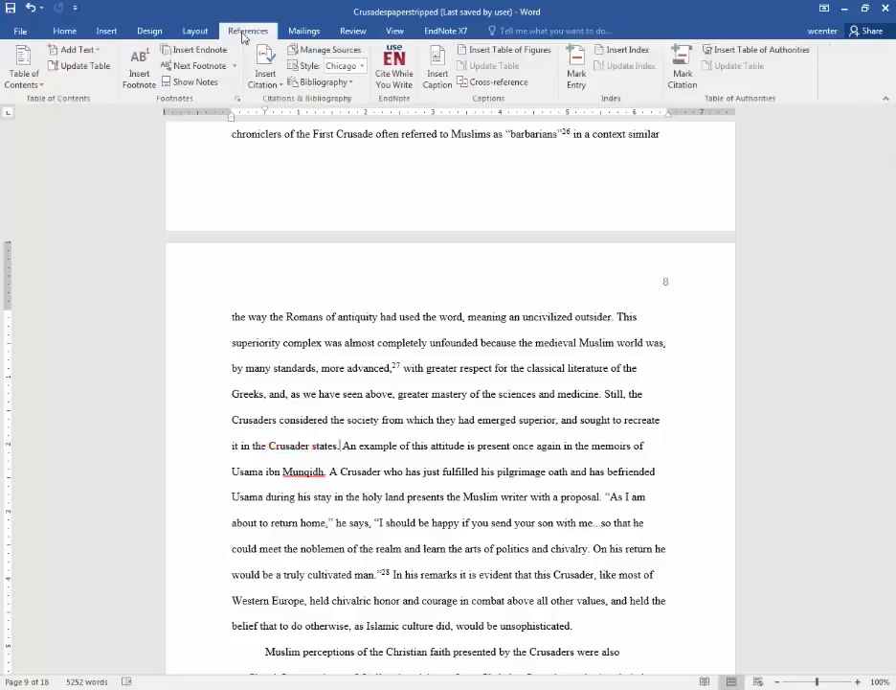
left_click(176, 52)
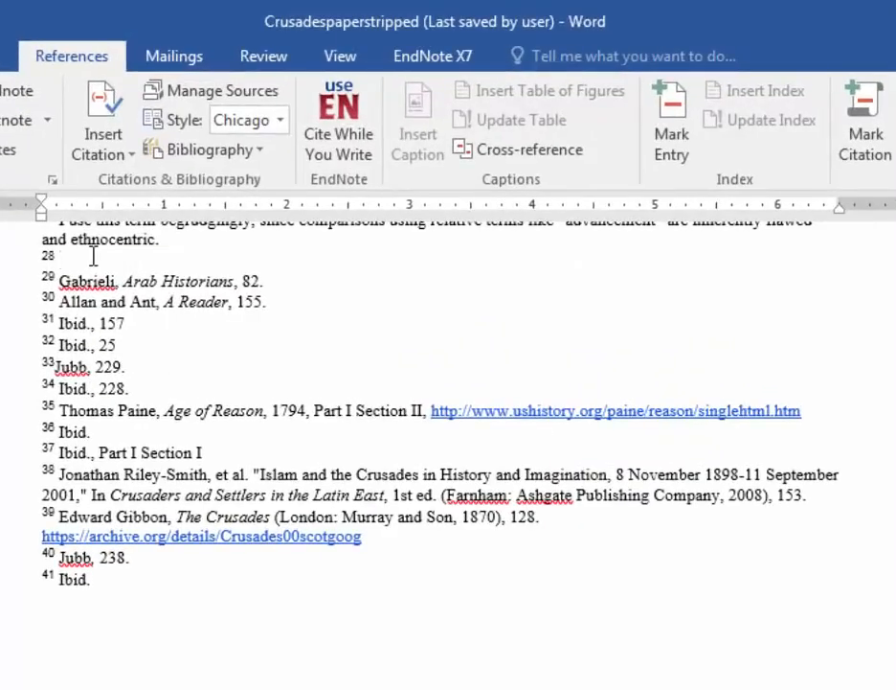
type("Julia Harte,")
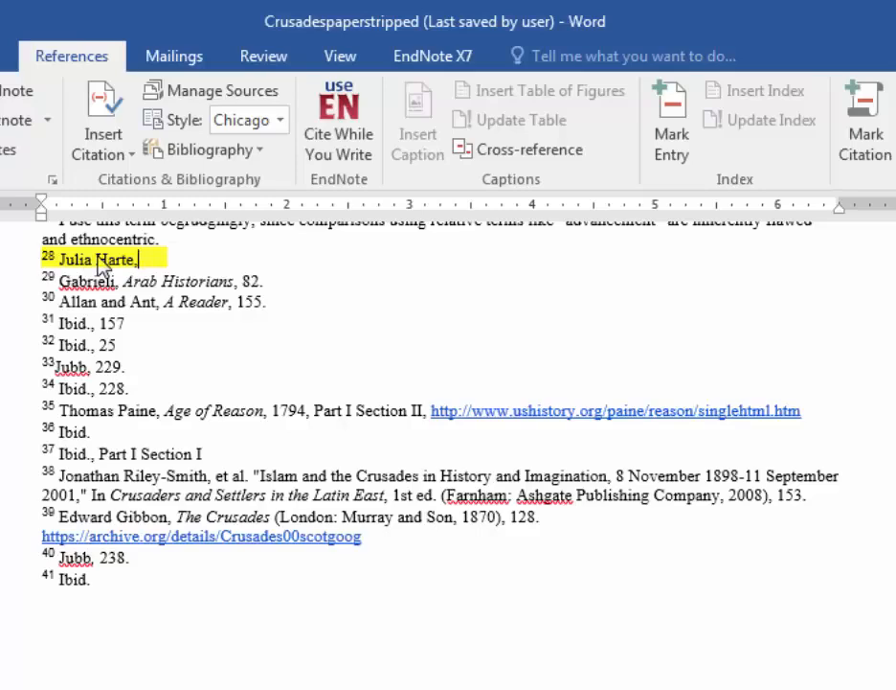
Add the quoted article title, italic Penn History Review and '15, no. 2 (2008): 7' to note 28
type("\"")
type("How One Fourteenth-Century Venetian Remembered the Crusades: The Maps and Memories of Marino Sanuto")
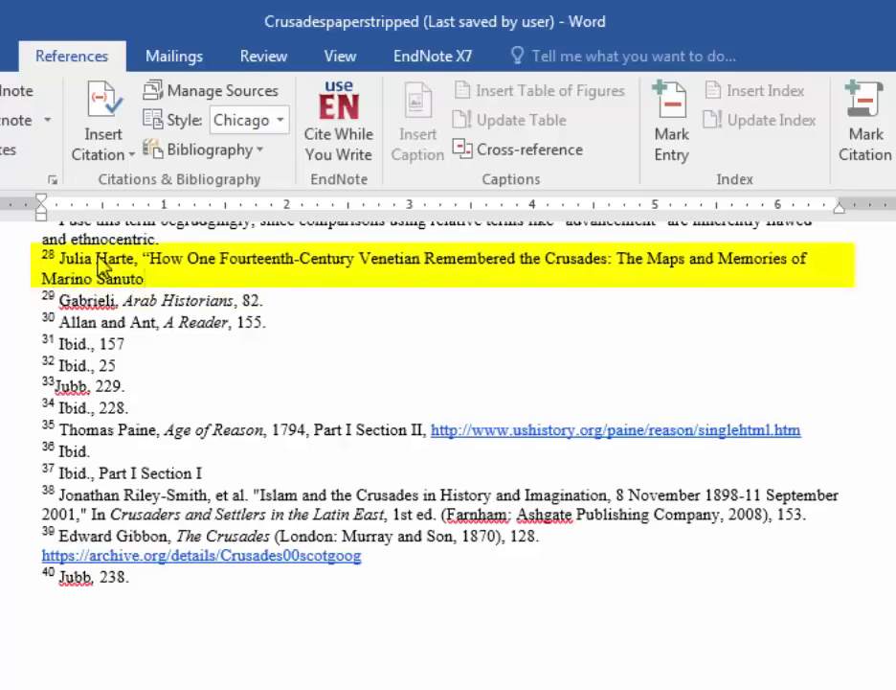
type(",\"")
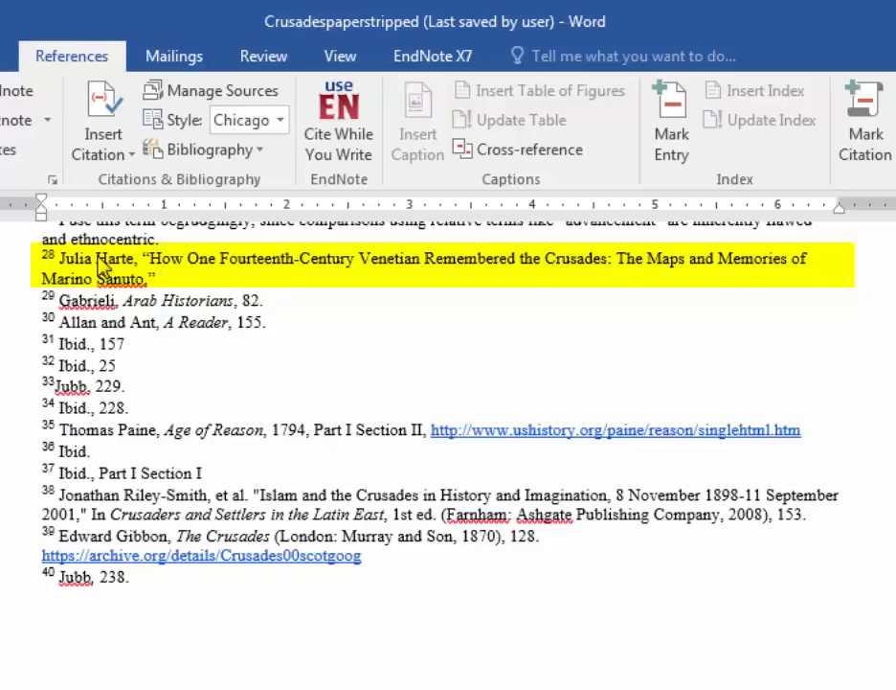
type("Penn History Review")
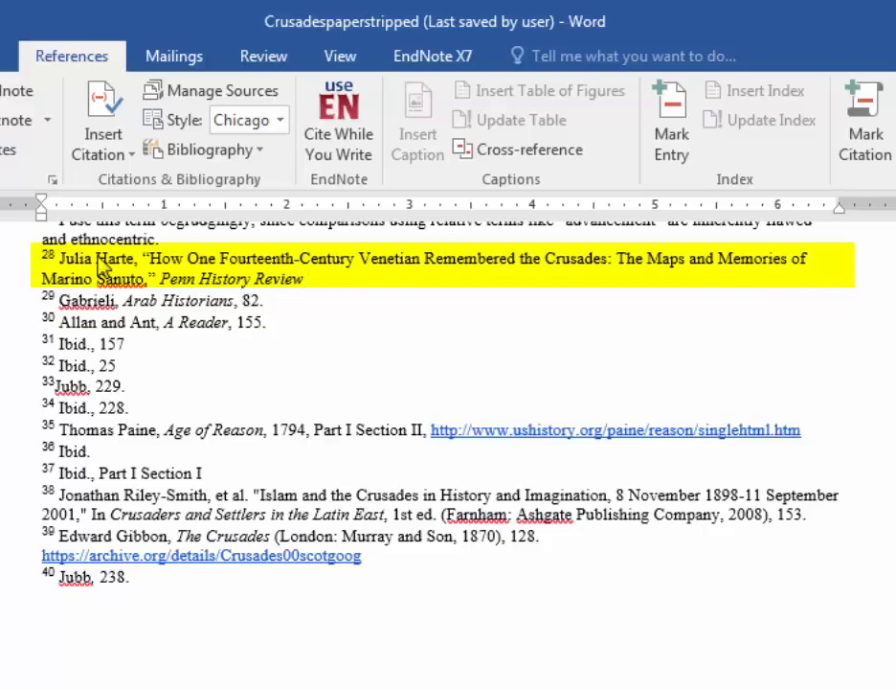
type("15,")
type("no. 2")
type("(200")
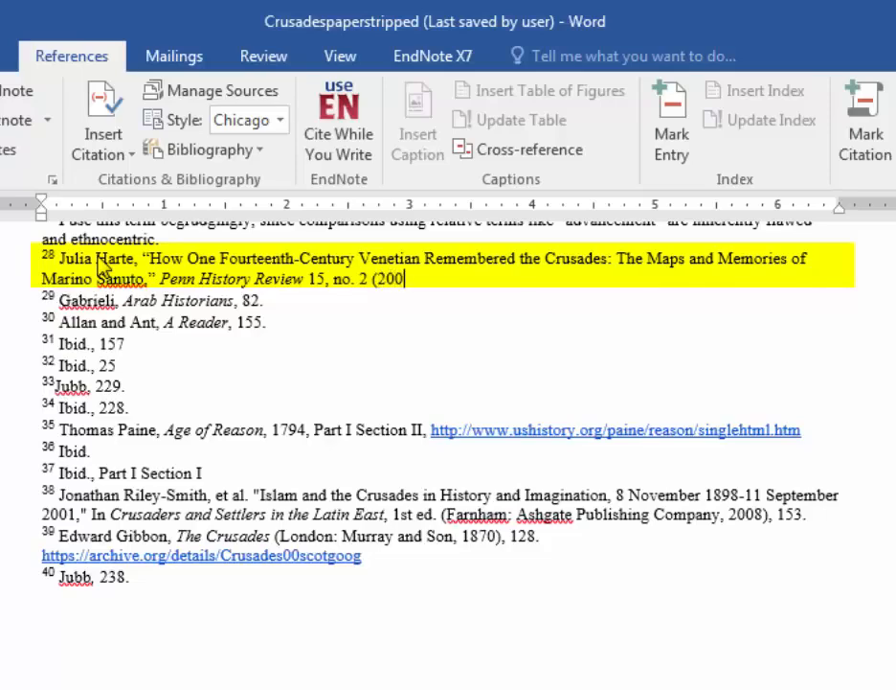
type("8): 7")
type(".")
key("BackSpace")
Append the access date and the article's web address to note 28
type(", accessed June 4, 2016")
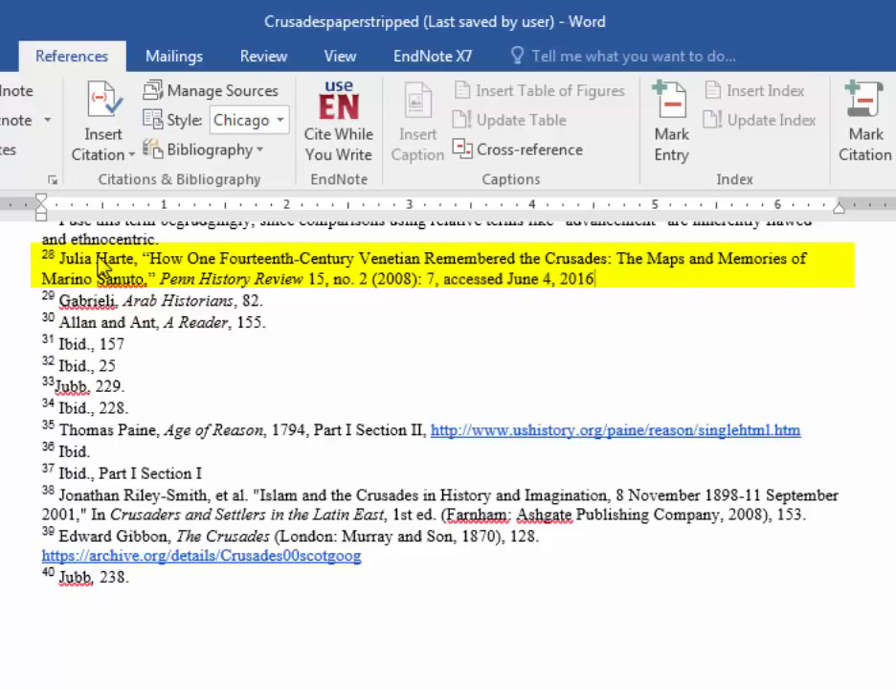
type(",")
type("http://repository.upenn.edu/cgi/viewcontent.cgi?article=1022&context=phr")
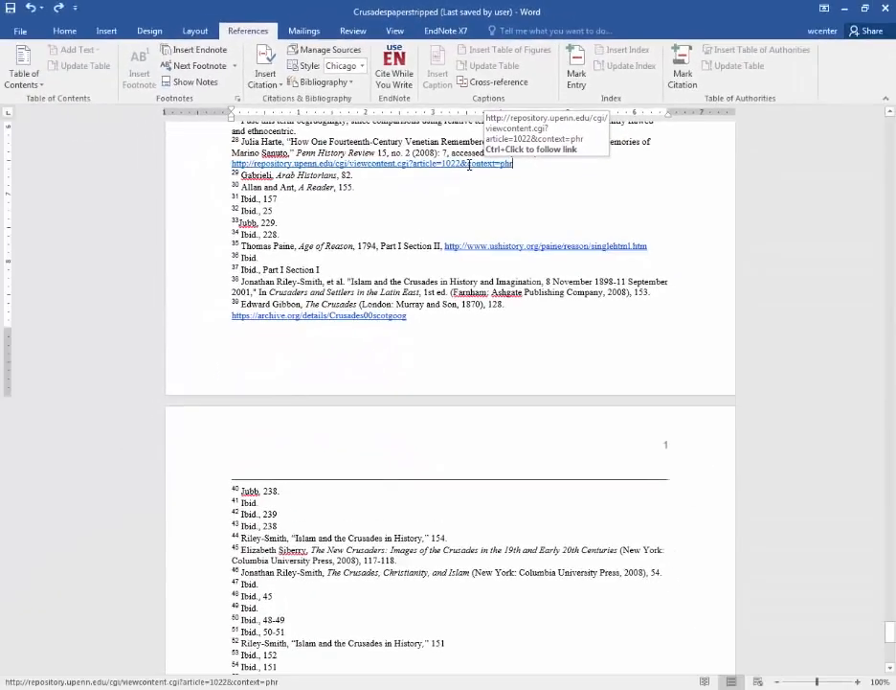
Remove the hyperlink from note 28's URL and end the note with a period
right_click(469, 164)
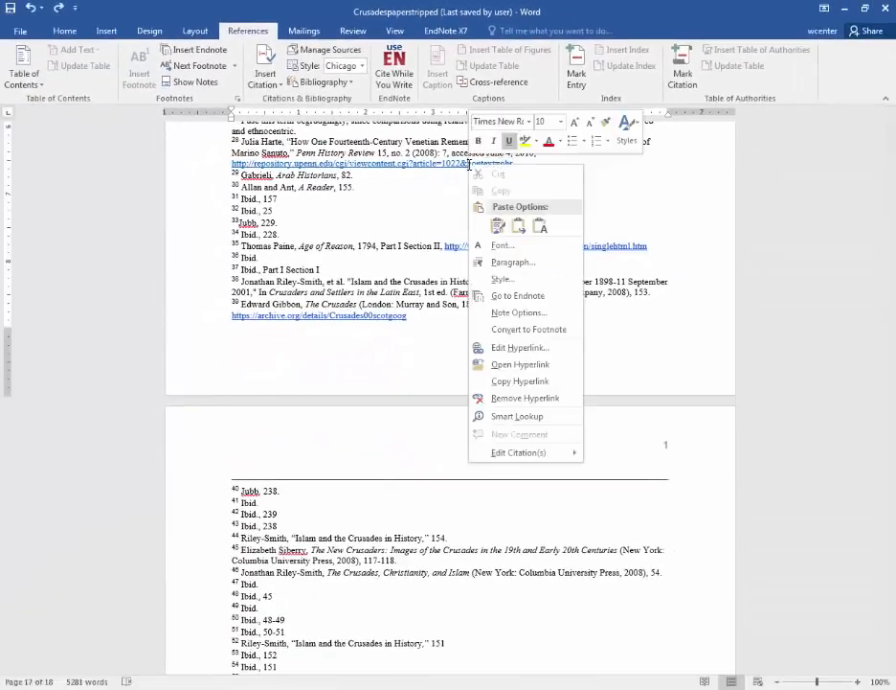
left_click(526, 398)
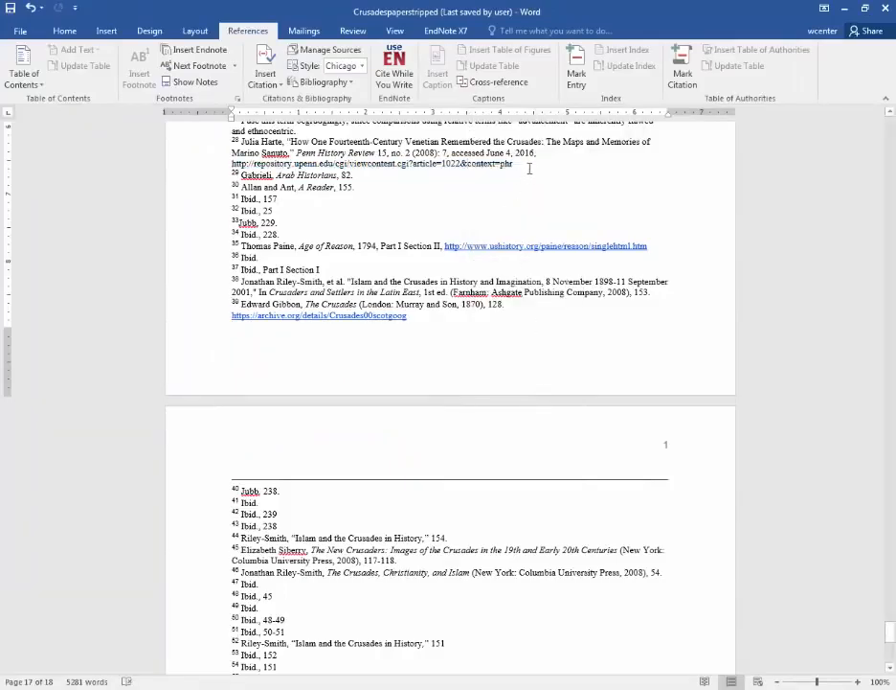
left_click(532, 163)
type(".")
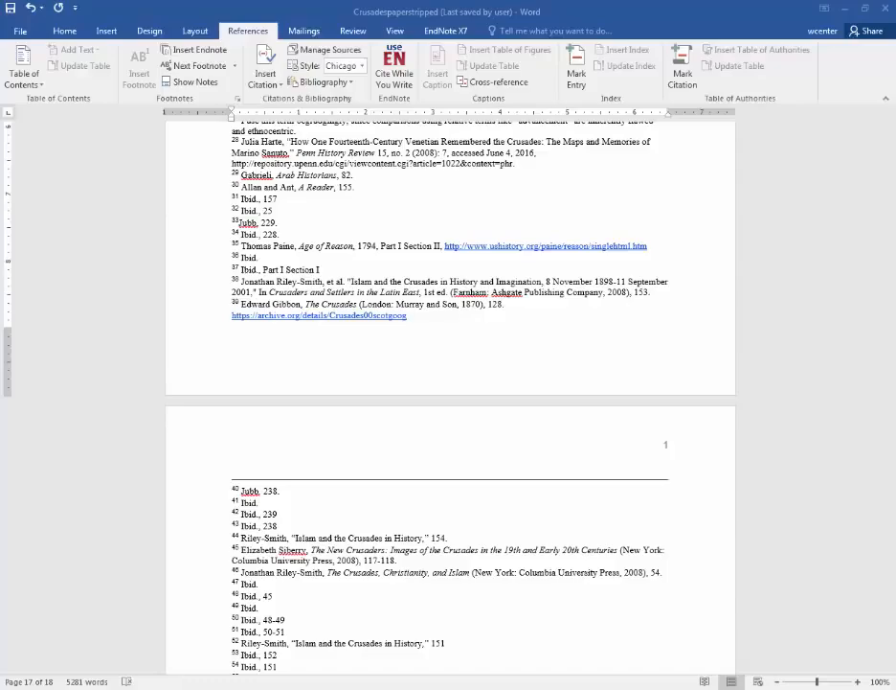
scroll(456, 281, "up", 8)
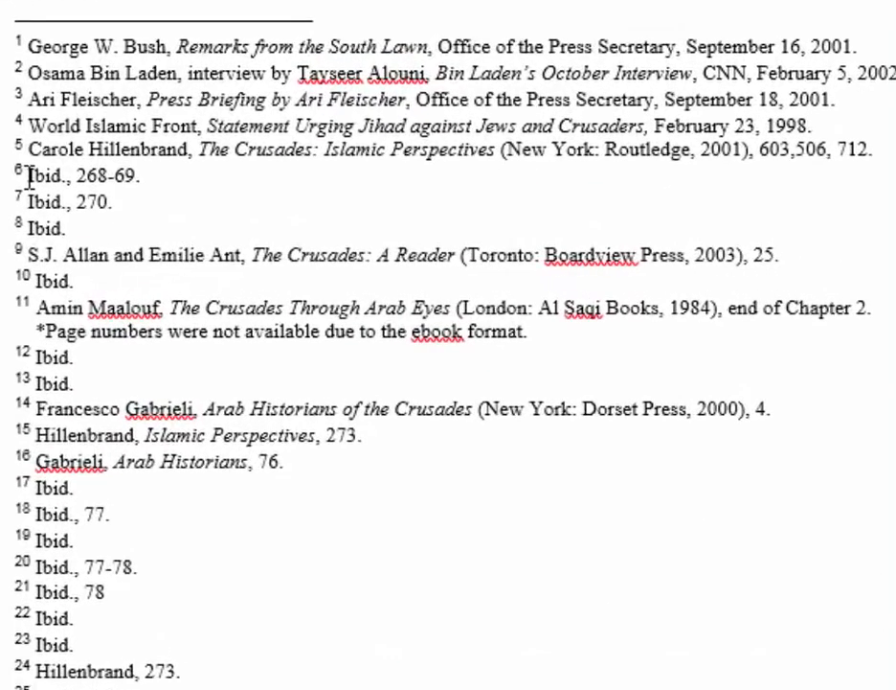
Check notes 6–15, then place the cursor after 'perpetuate the conflict.' ending the body text
left_click_drag(29, 175, 65, 176)
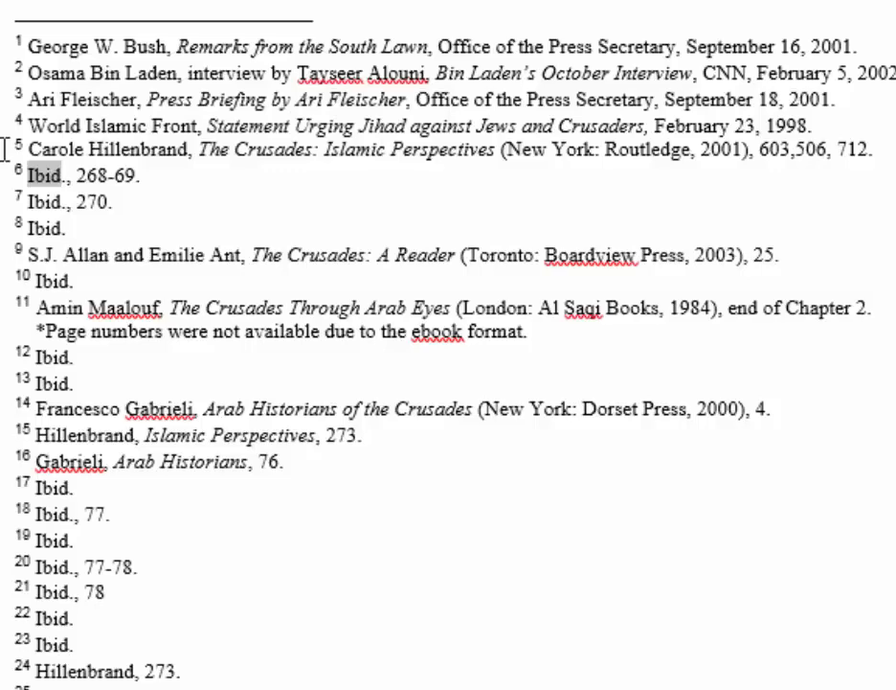
left_click(201, 232)
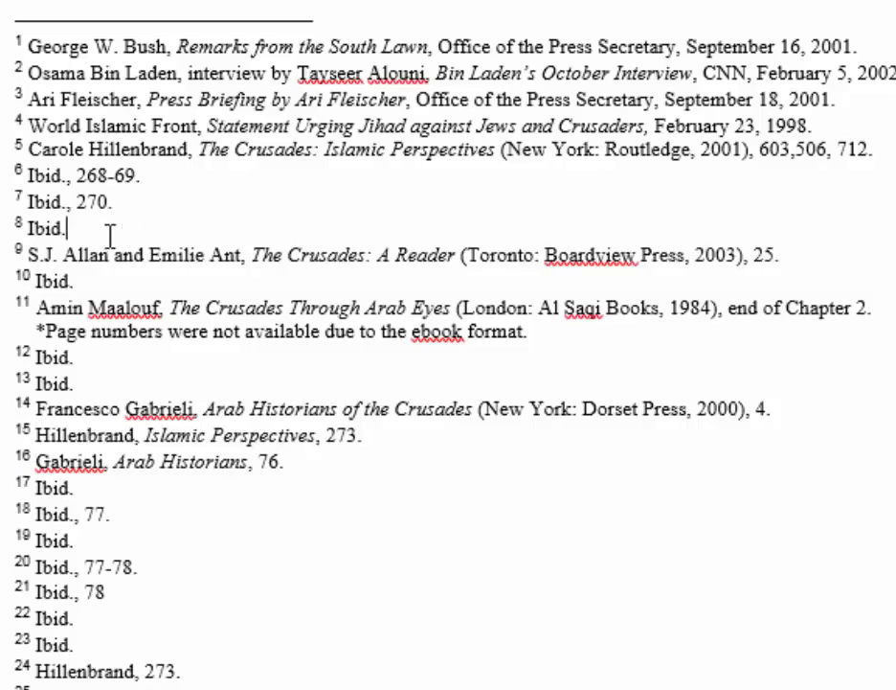
left_click_drag(84, 230, 121, 228)
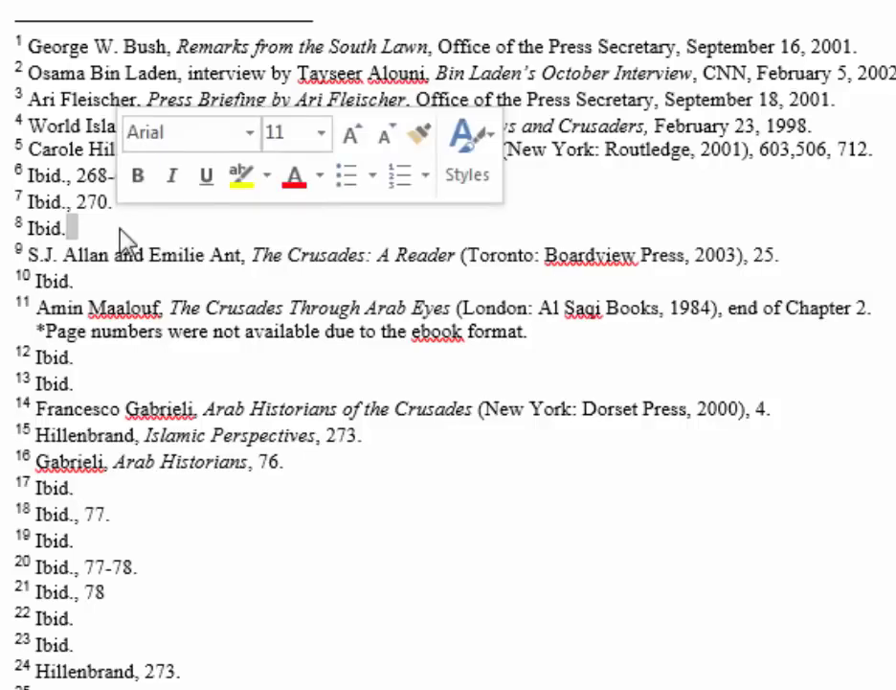
left_click(76, 201)
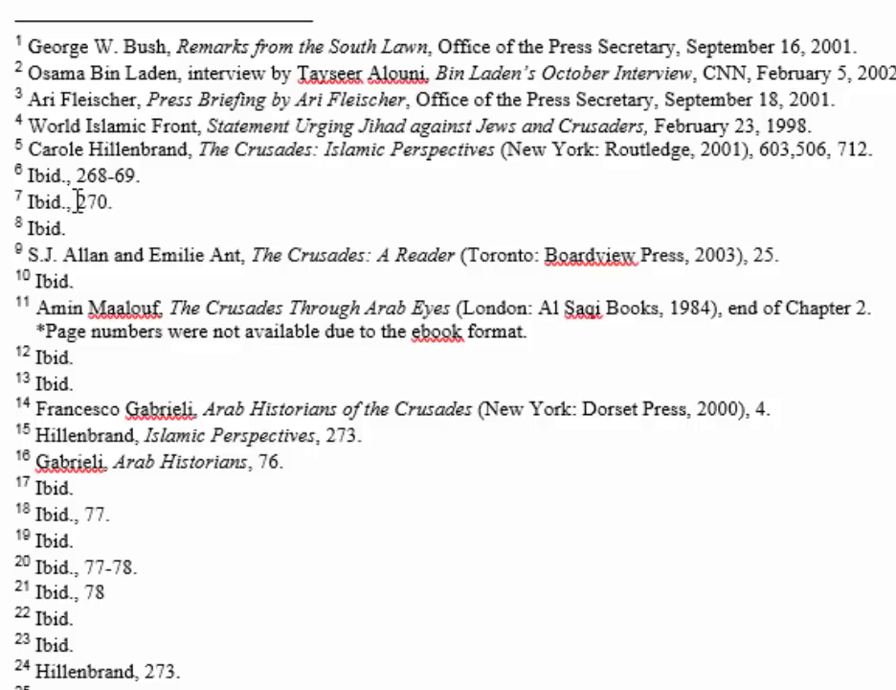
left_click_drag(76, 201, 150, 200)
left_click(151, 200)
left_click_drag(14, 436, 372, 437)
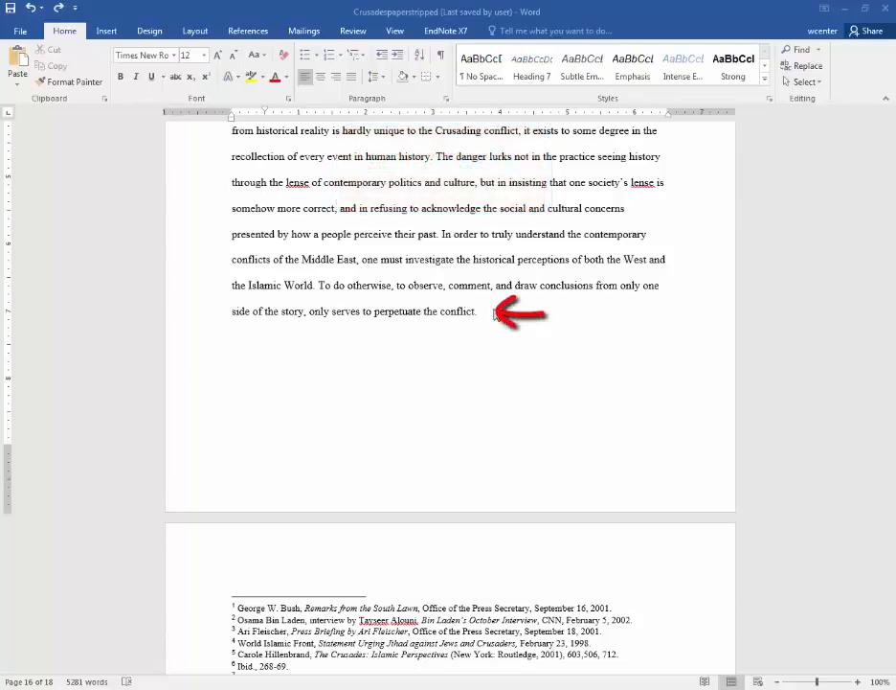
left_click(491, 313)
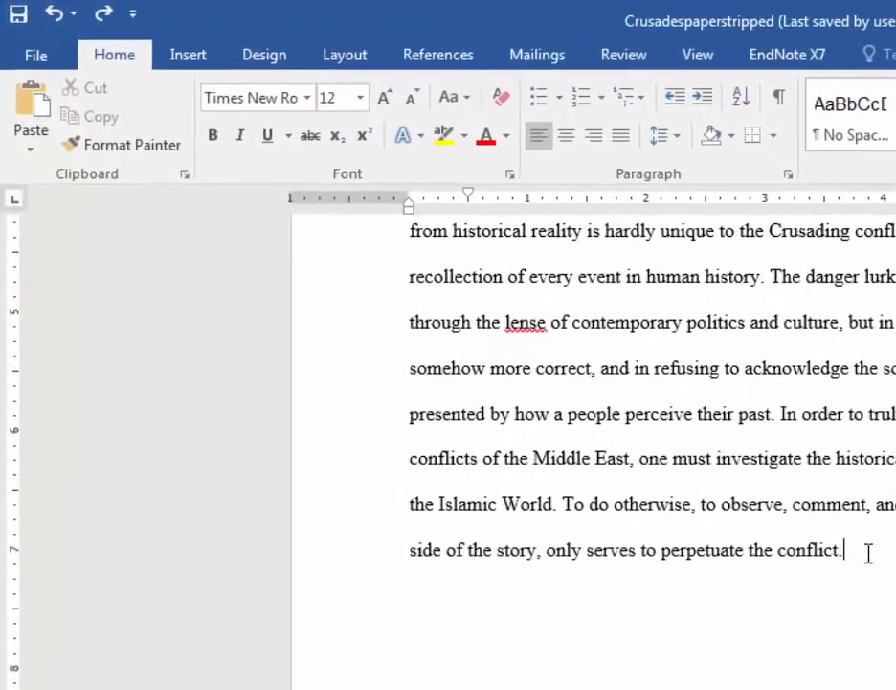
left_click(345, 56)
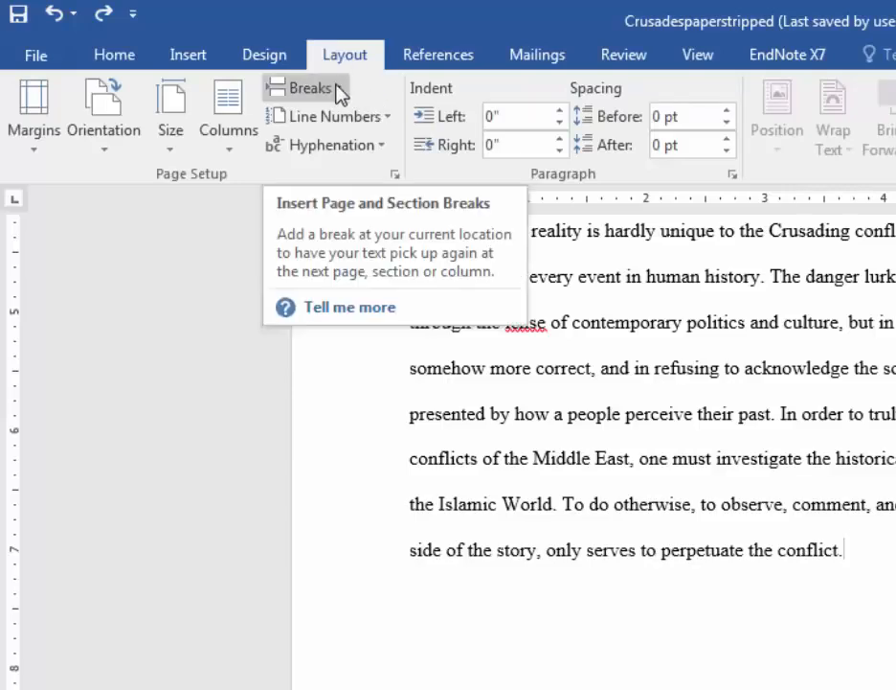
Insert a Next Page section break after the conclusion, then a page break for a blank final page
left_click(336, 88)
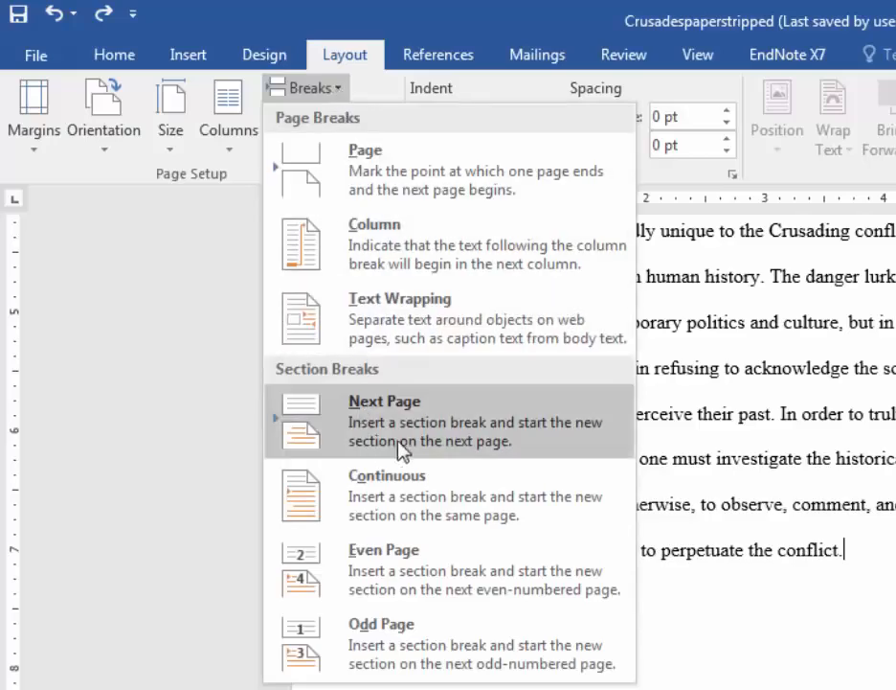
left_click(410, 434)
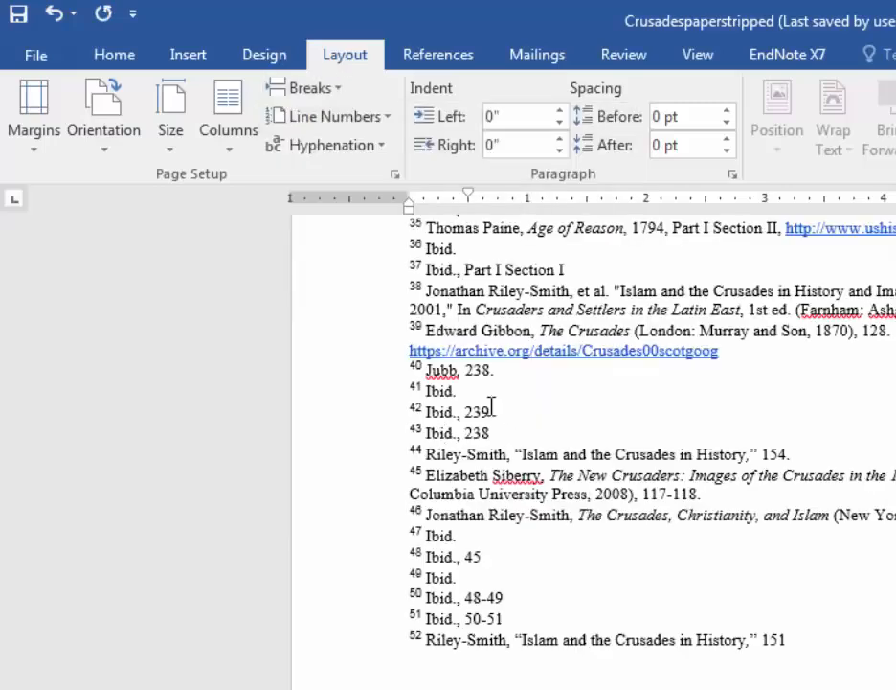
left_click(208, 61)
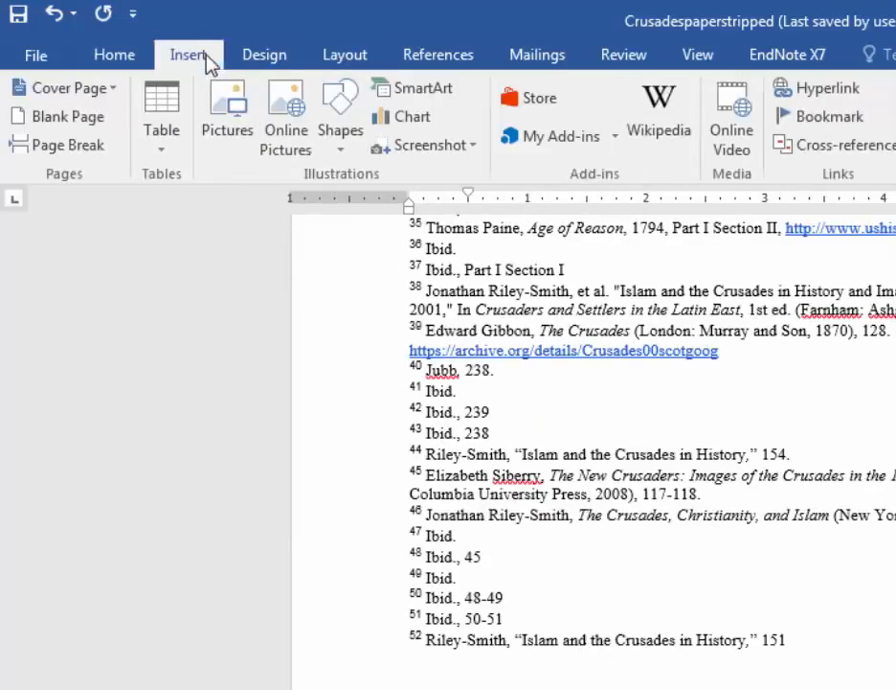
left_click(100, 146)
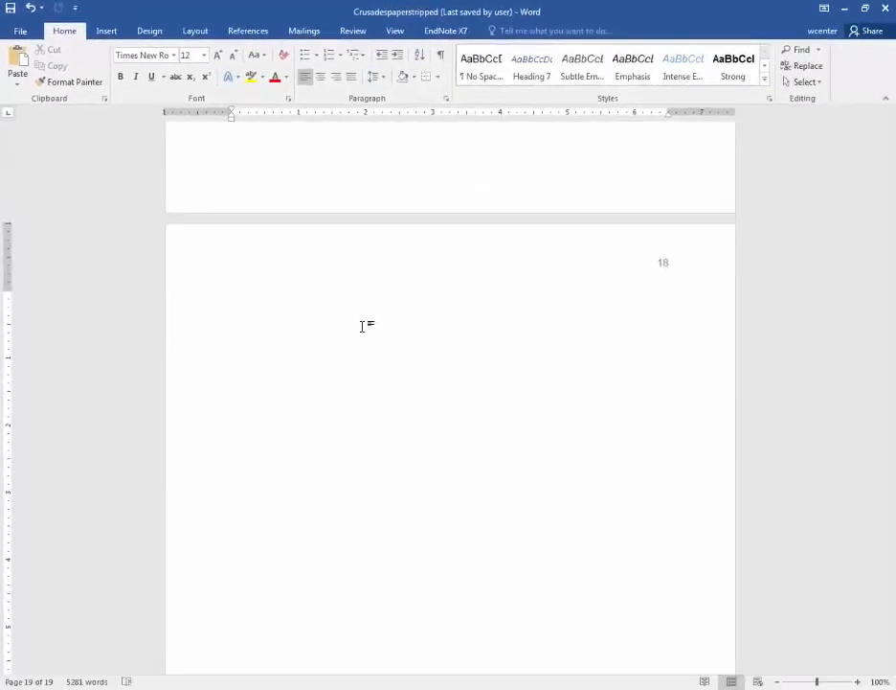
Type the heading 'Bibliography' at the top of the new page
type("N")
key("BackSpace")
type("Bibliography")
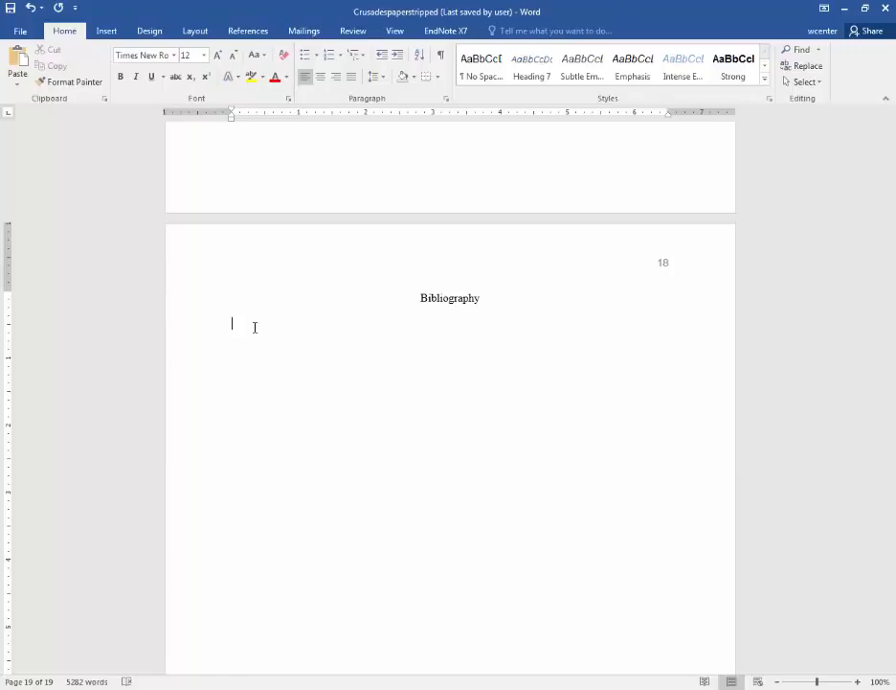
Add the Hillenbrand entry with italic The Crusades: Islamic Perspectives (New York: Routledge, 2001), then begin 'Harte, Julia.'
type("Hillenbrand, Carole.")
key("ctrl+i")
type("The Crusades: Islamic Perspectives.")
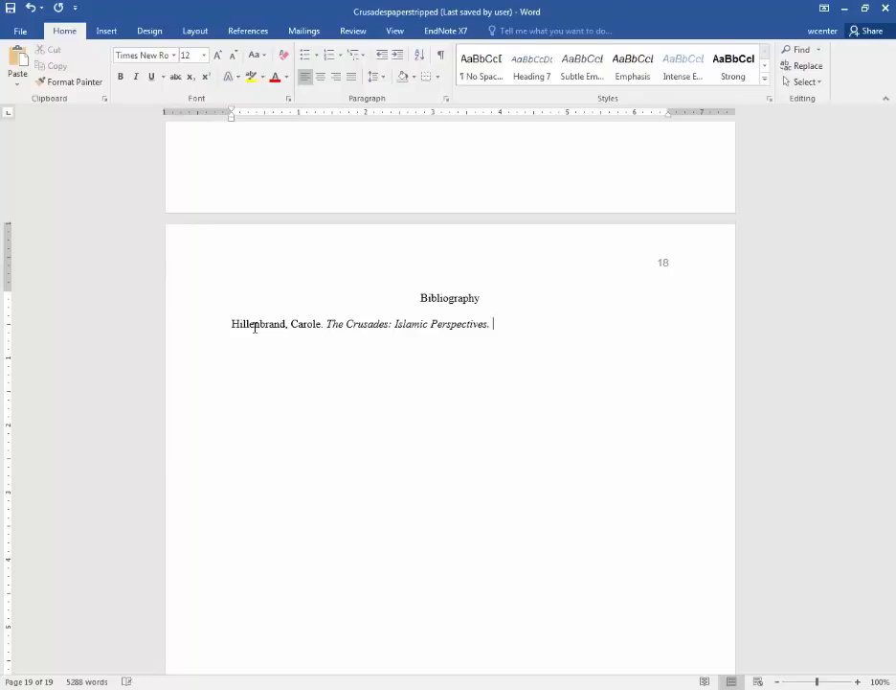
type("New York: Routledge,")
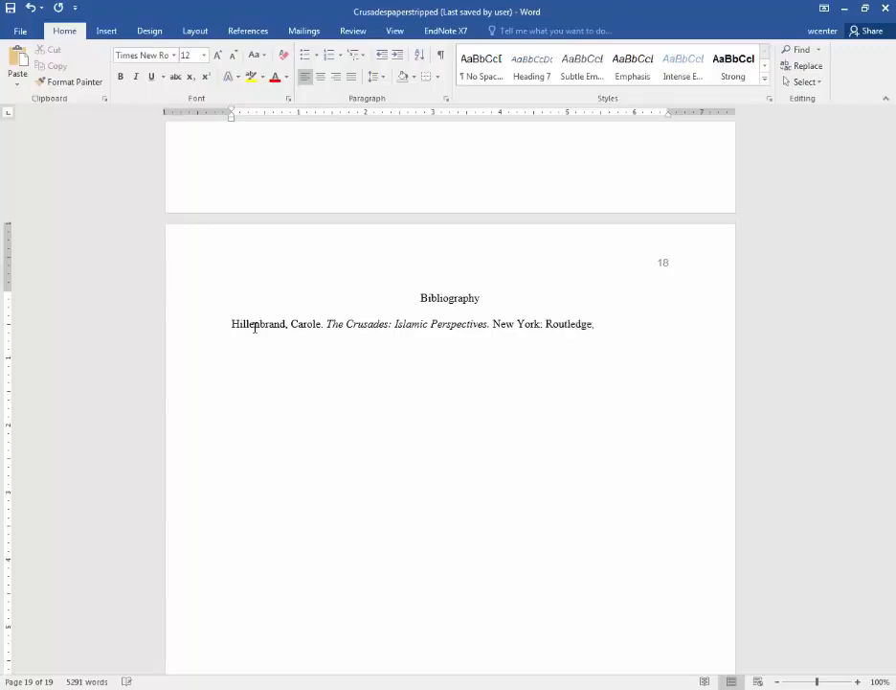
type(" 2001.")
scroll(402, 336, "down", 1)
key("Return")
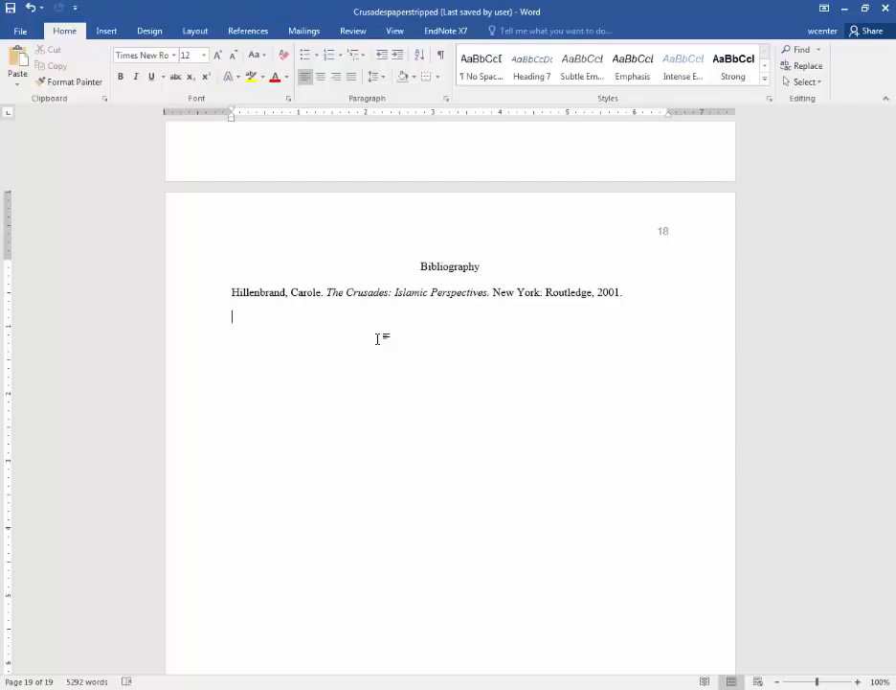
type("Harte, Julia.")
Complete the Harte entry with the pasted title, italic Penn History Review, and '15. no. 2 (2008): 1-18.'
type("\"How One Fourteenth-Century Venetian Remembered the Crusades: The Maps and Memories of Marino Sanuto.\"")
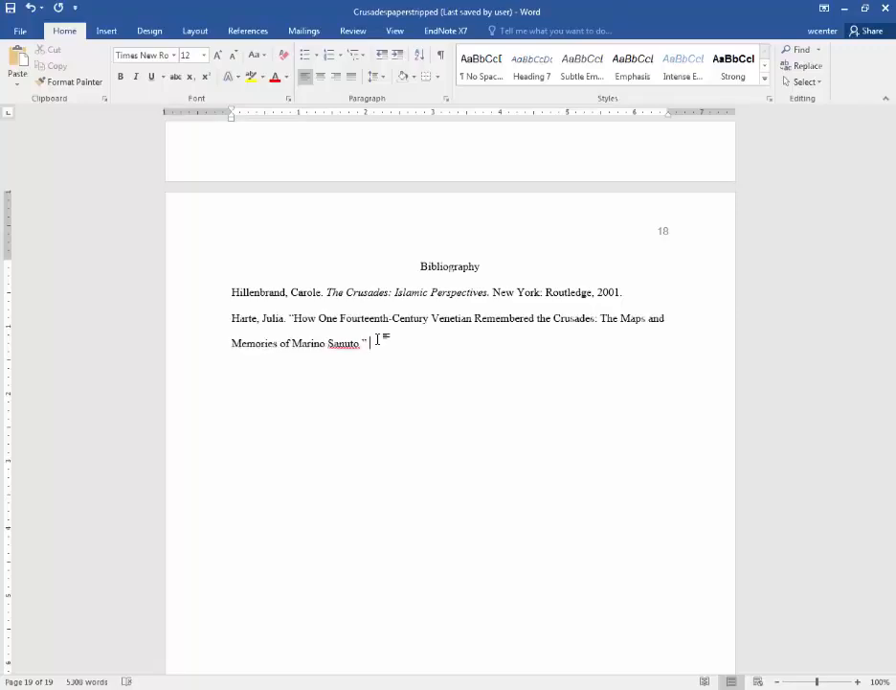
type("Penn History Review")
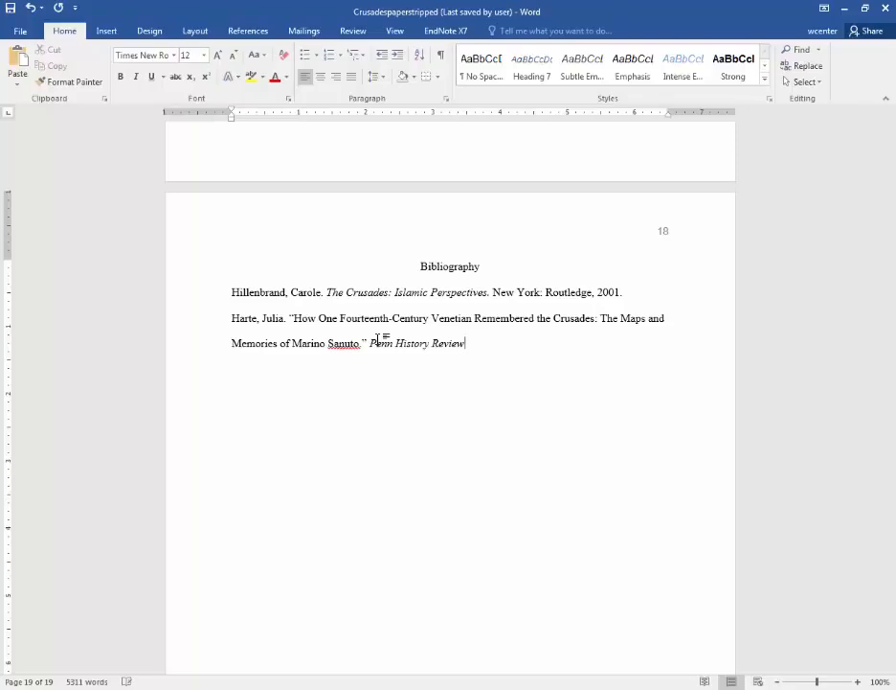
type("15")
type(".")
type(" no. 2")
type(" (2008)")
type(": ")
type("1-18.")
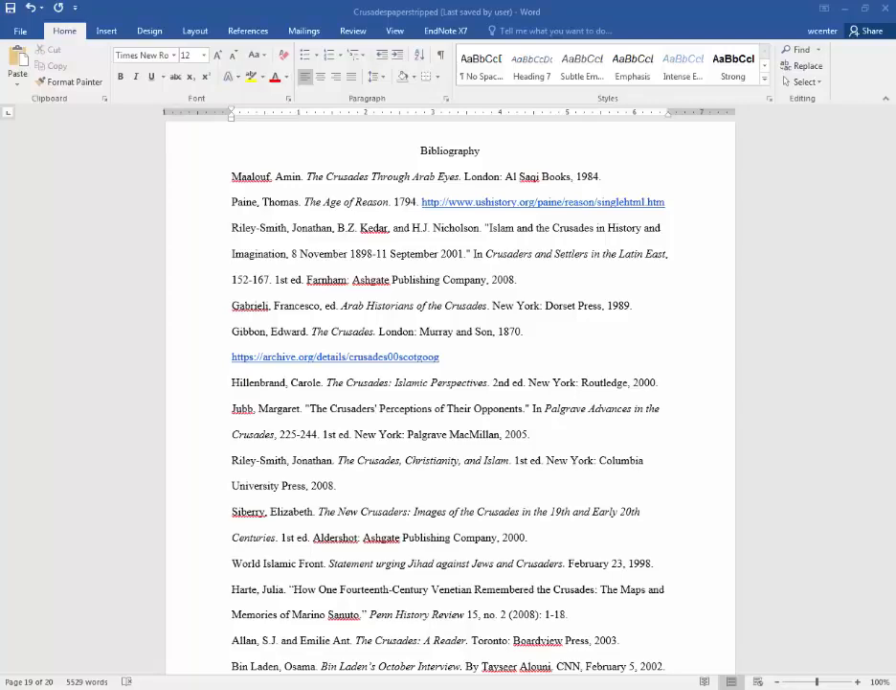
Select the bibliography entries from Maalouf down to the final Fleischer press-briefing entry
left_click(222, 179)
left_click(233, 176)
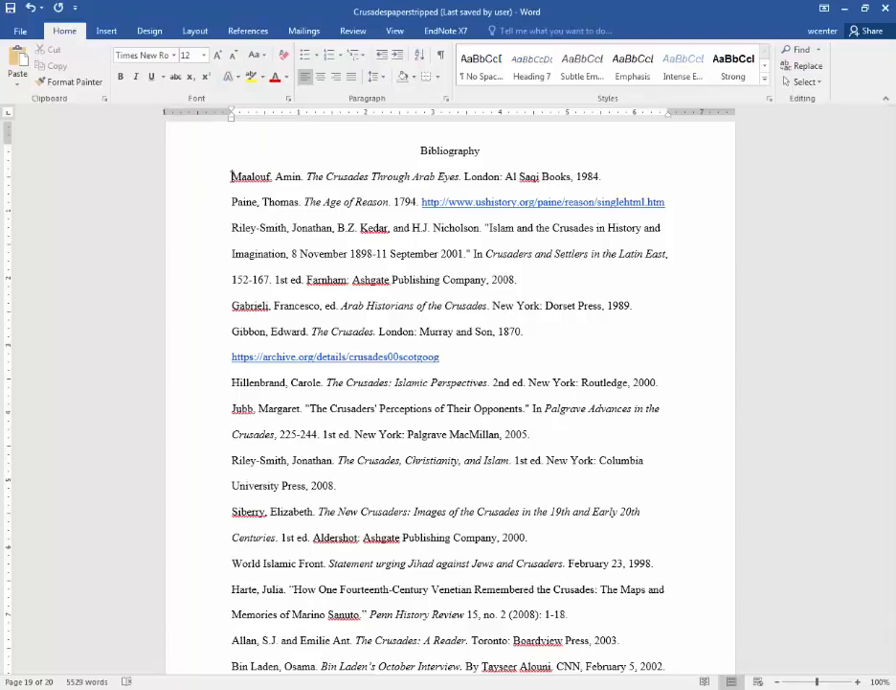
left_click_drag(233, 176, 490, 585)
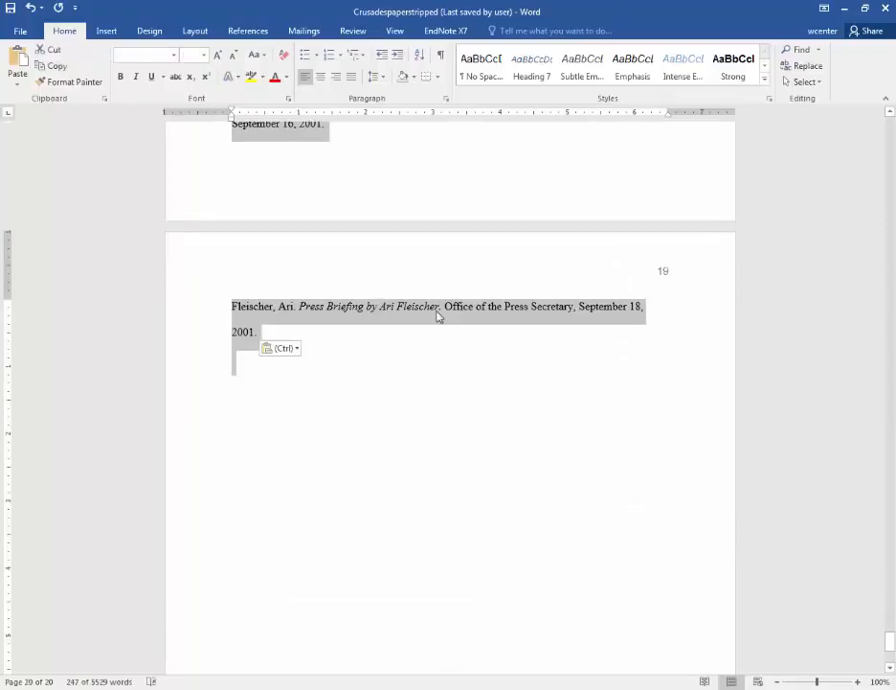
Sort the selected entries by paragraphs, text, ascending so they run alphabetically from Allan
left_click(417, 56)
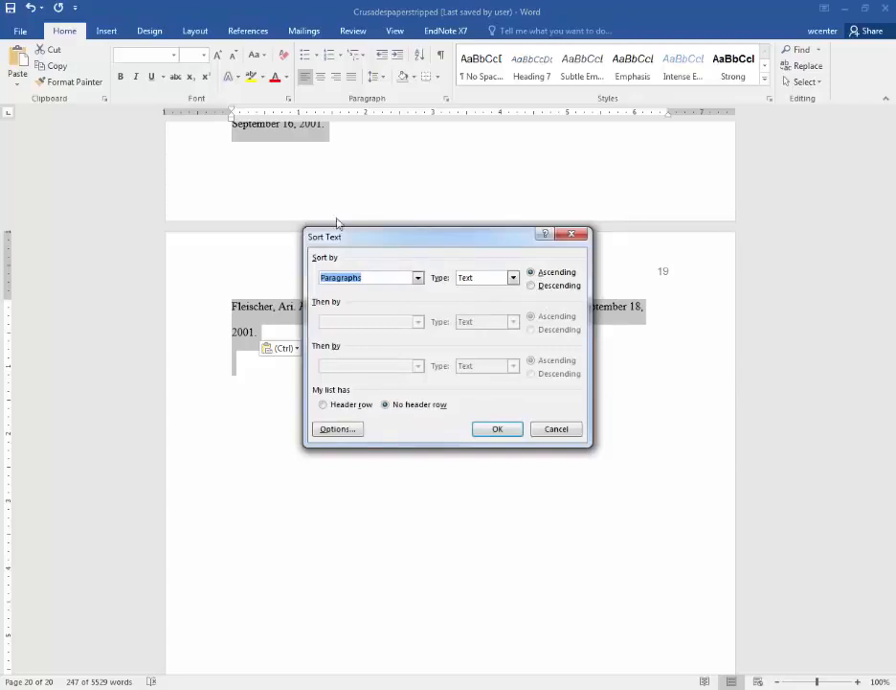
left_click(418, 278)
left_click(418, 277)
left_click(495, 429)
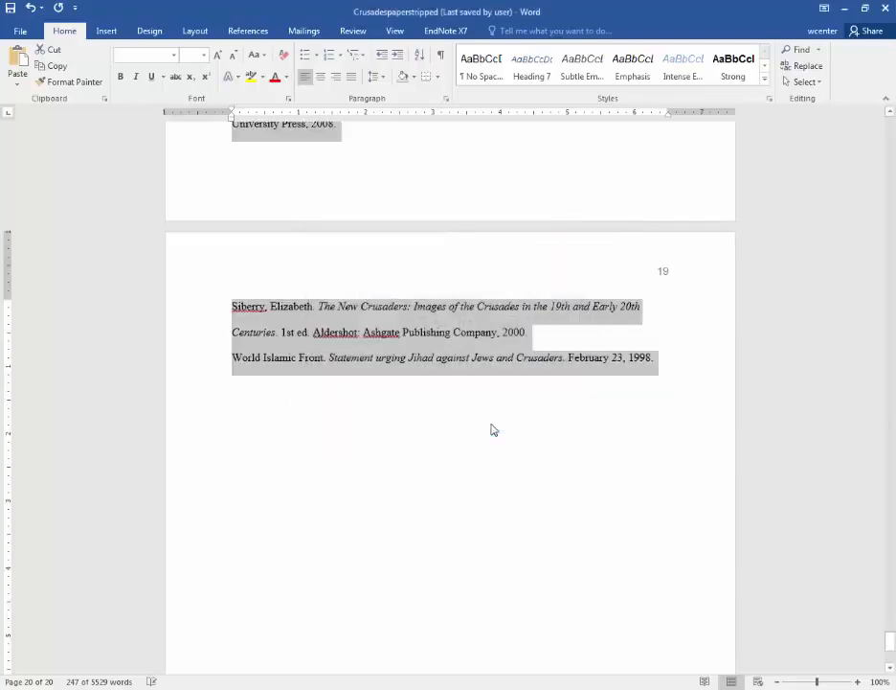
scroll(446, 508, "up", 10)
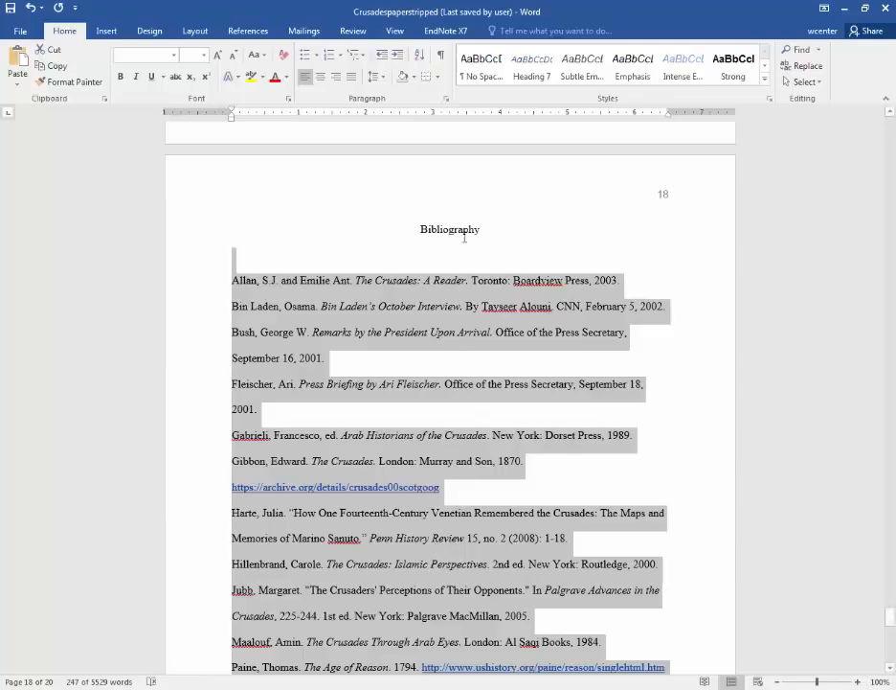
left_click(445, 101)
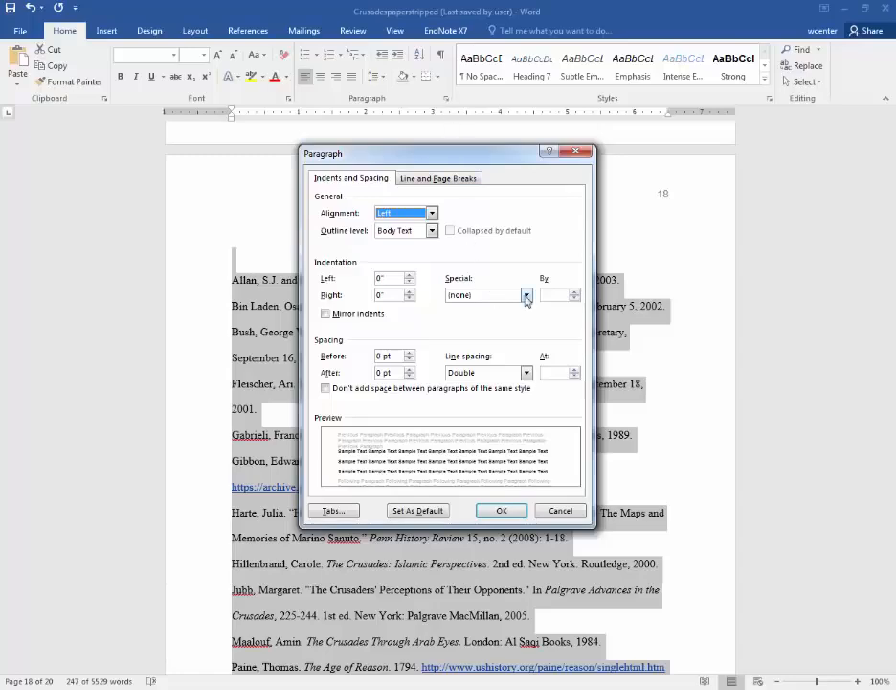
Apply a Hanging special indent of 0.5" to the bibliography entries
left_click(525, 296)
left_click(507, 326)
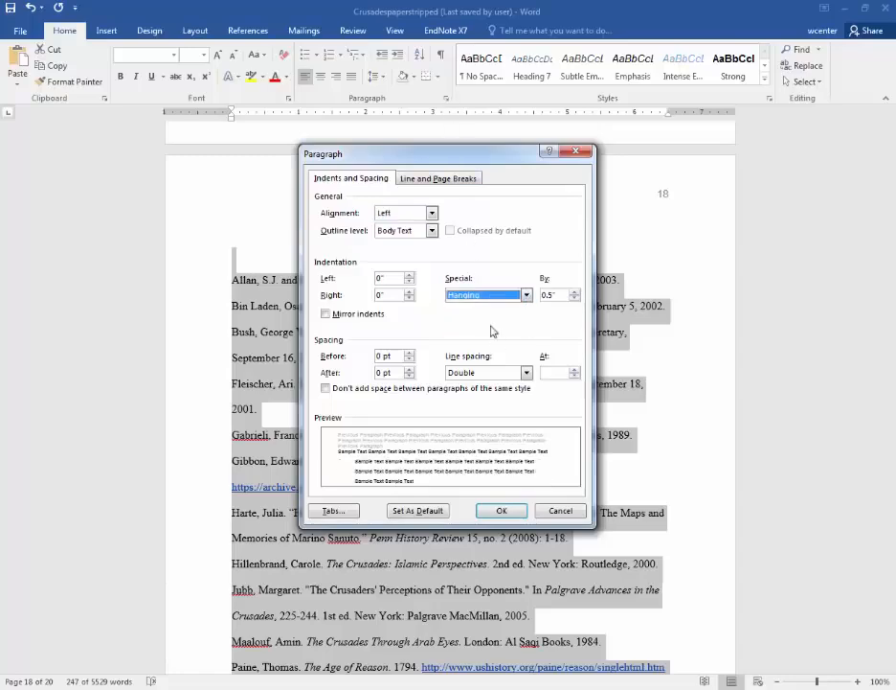
left_click(498, 510)
scroll(469, 479, "down", 2)
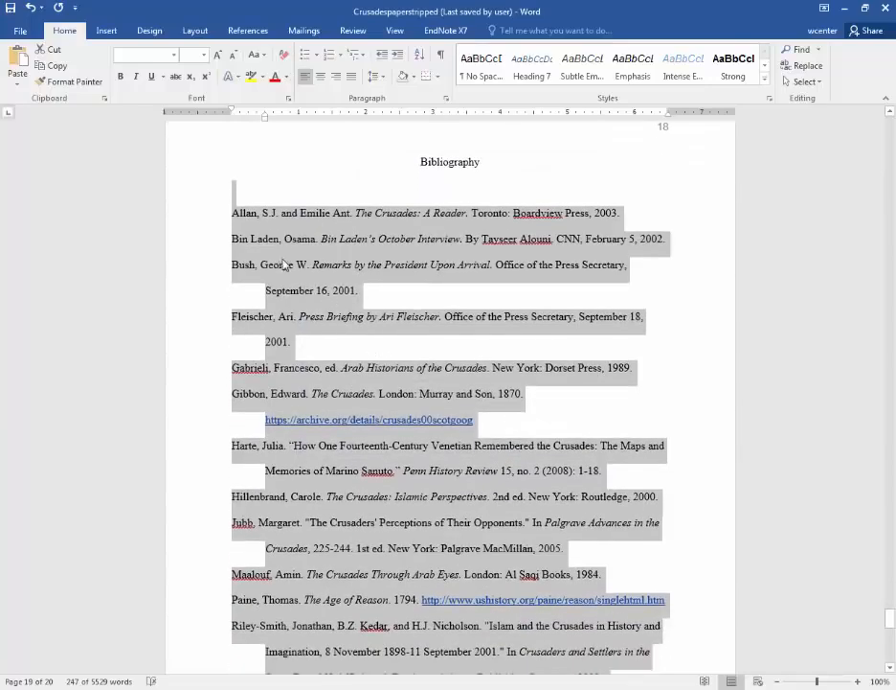
scroll(245, 225, "up", 1)
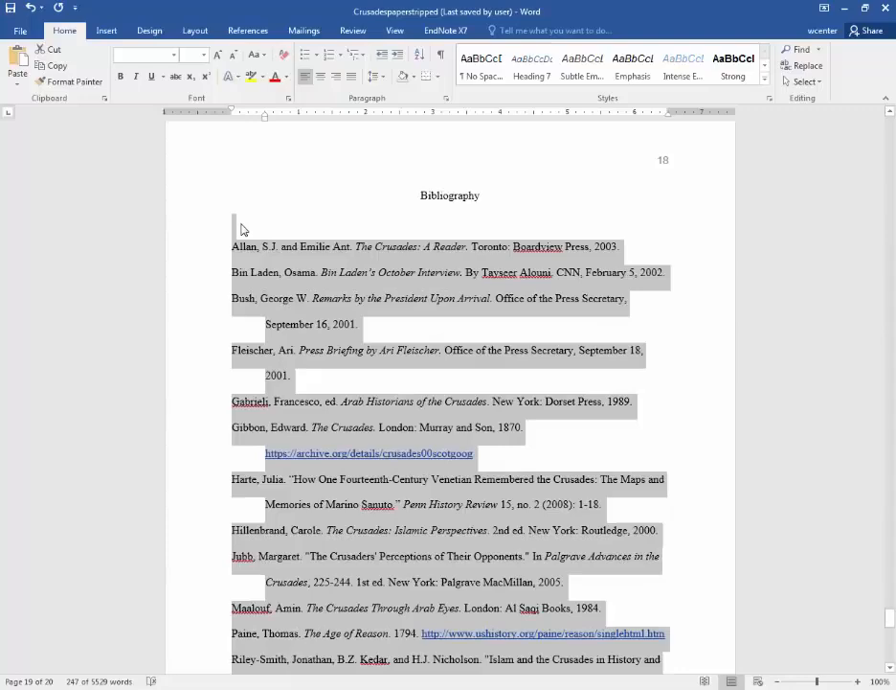